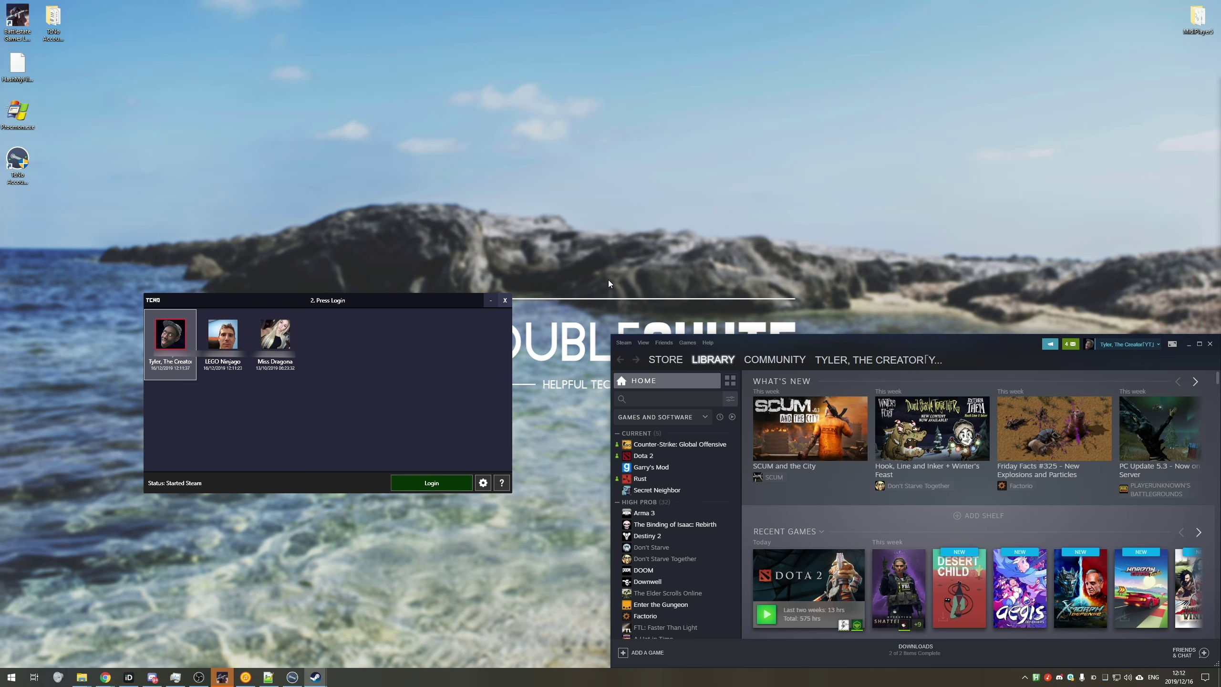
# Review the account switcher's settings window, its information window and the listed Steam accounts.
pyautogui.moveTo(305, 300); pyautogui.dragTo(751, 306)
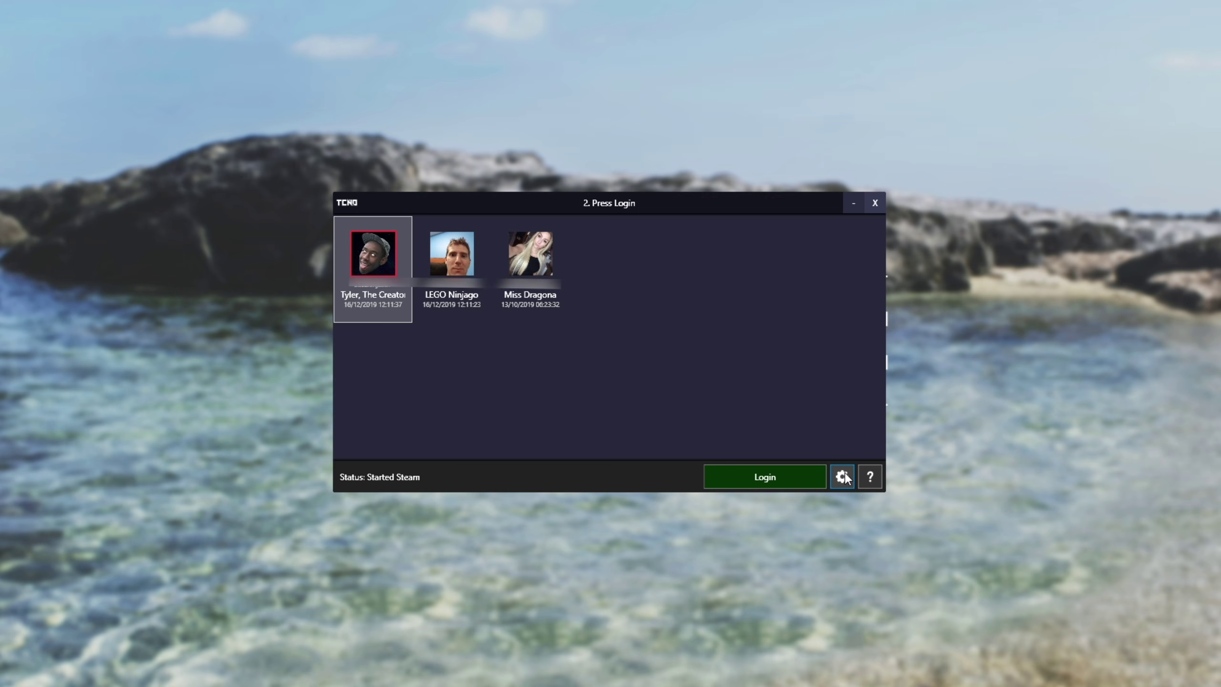
pyautogui.click(841, 477)
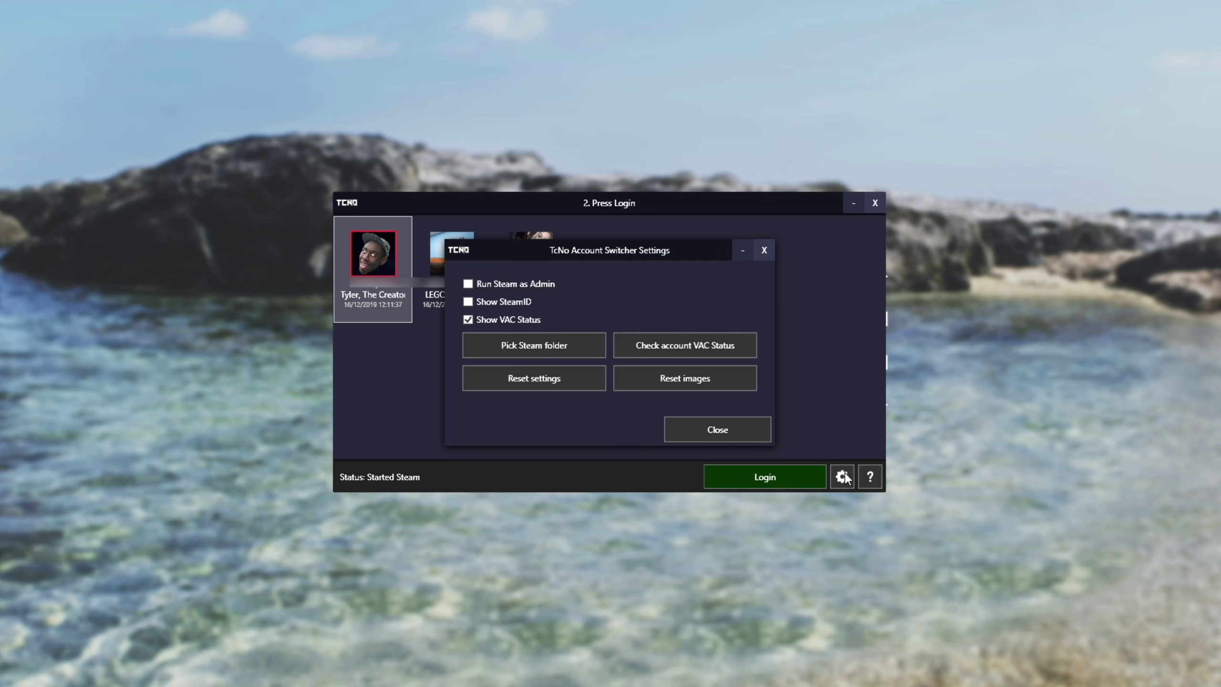
pyautogui.click(765, 250)
pyautogui.click(872, 476)
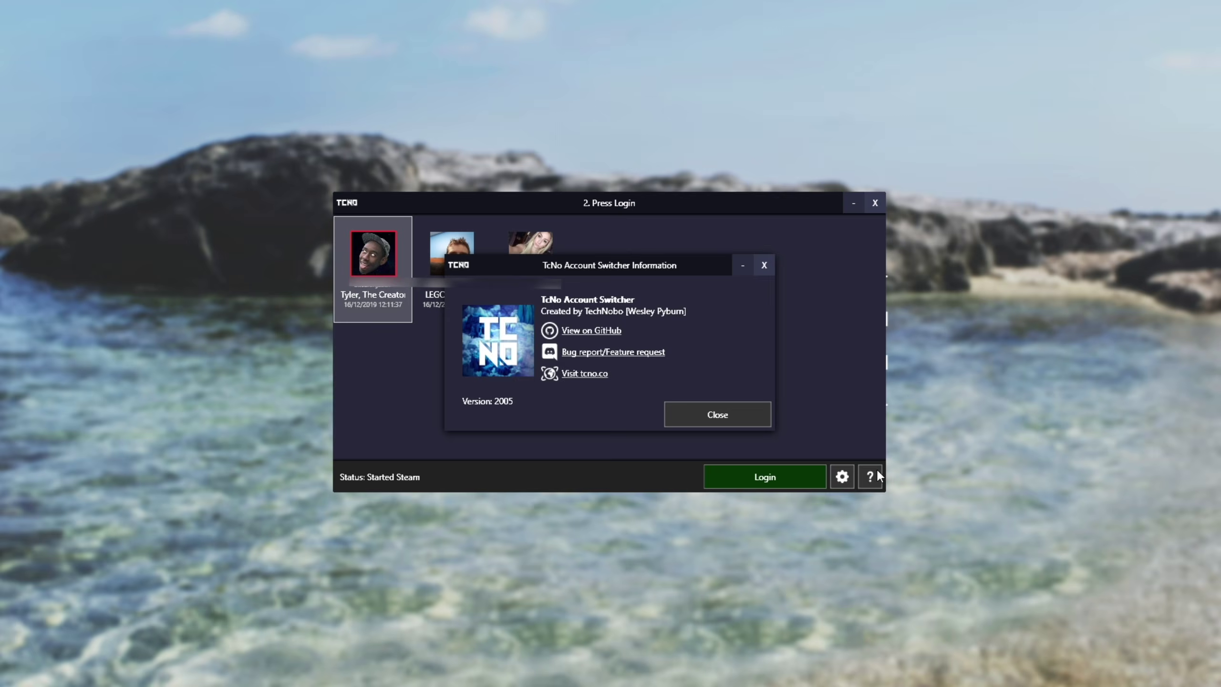
pyautogui.click(764, 264)
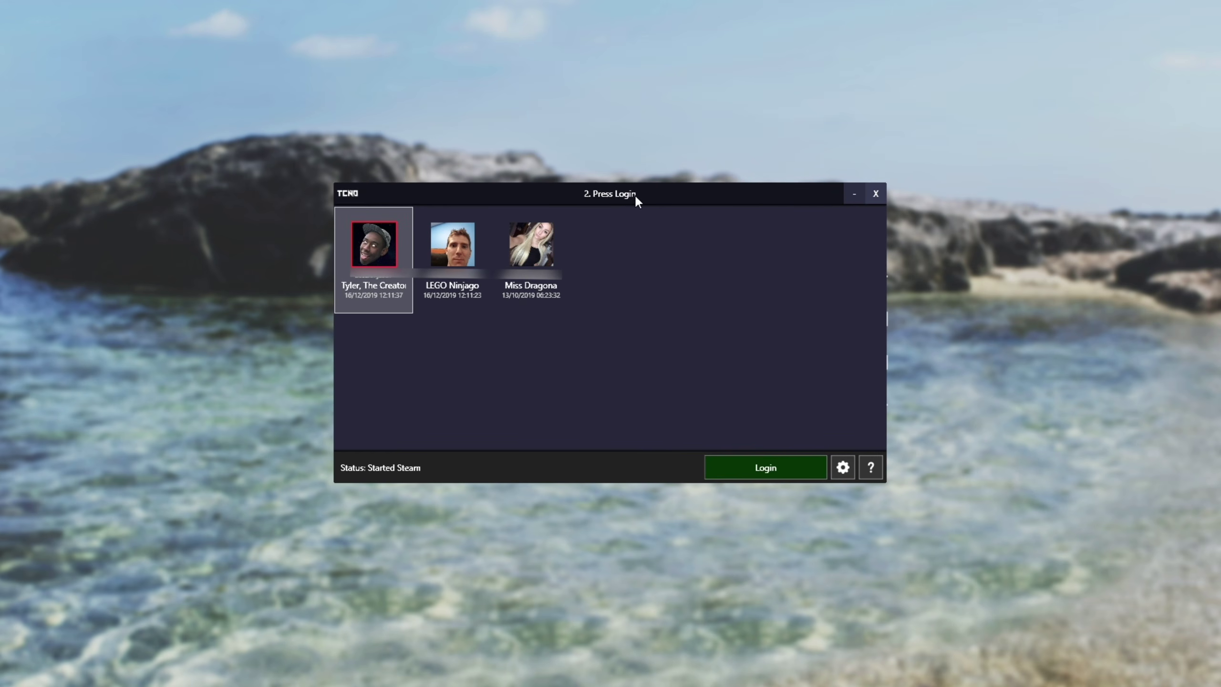
pyautogui.click(357, 286)
pyautogui.click(531, 270)
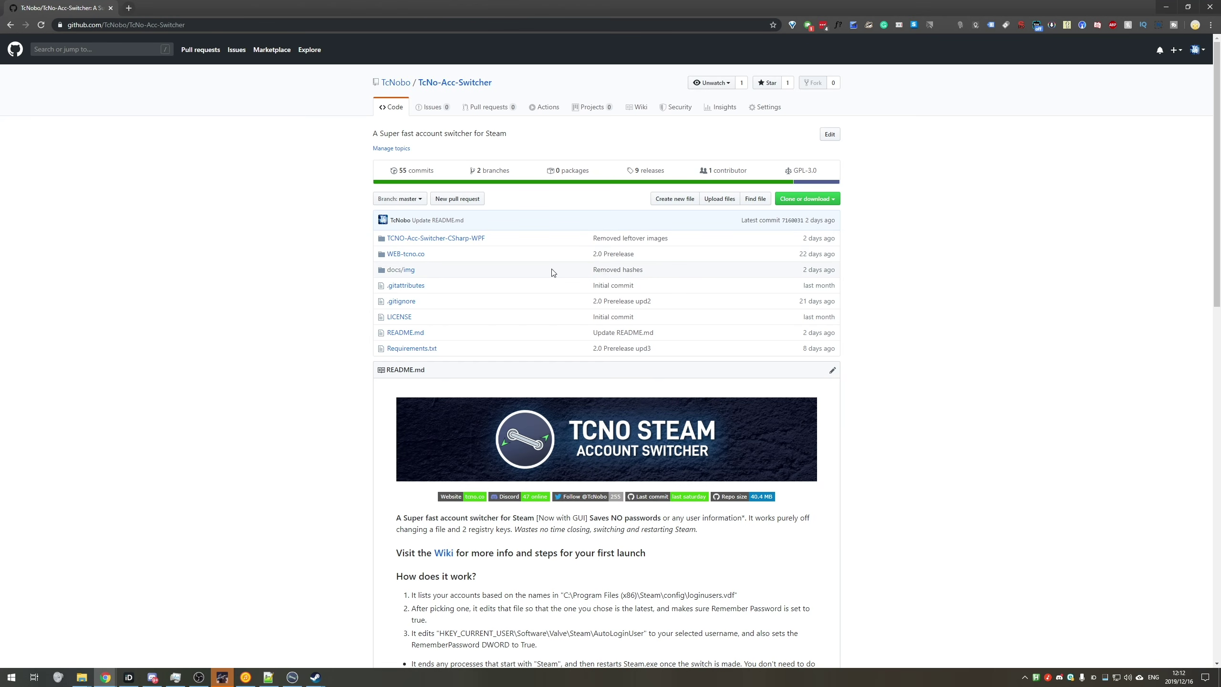
# Read the TcNo-Acc-Switcher README on GitHub, covering how it works, the required runtimes, the screenshots and the developer libraries.
pyautogui.scroll(-8, 551, 270)
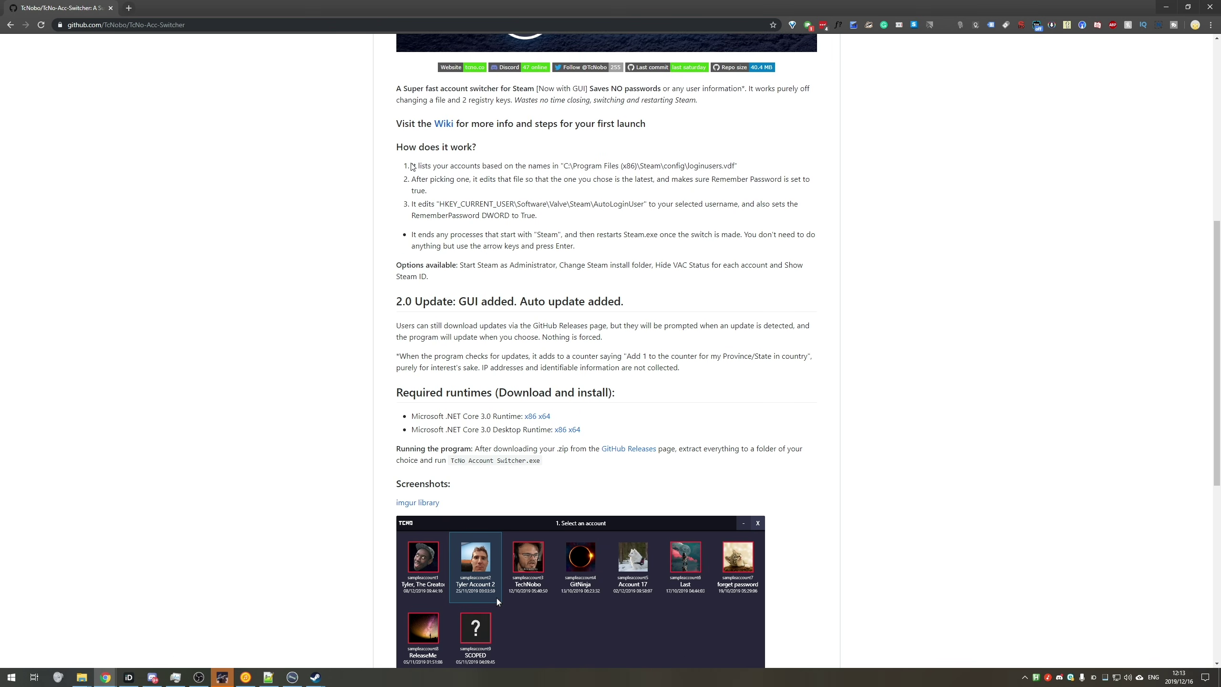
pyautogui.moveTo(418, 166); pyautogui.dragTo(748, 168)
pyautogui.moveTo(429, 204); pyautogui.dragTo(779, 204)
pyautogui.moveTo(458, 234); pyautogui.dragTo(645, 247)
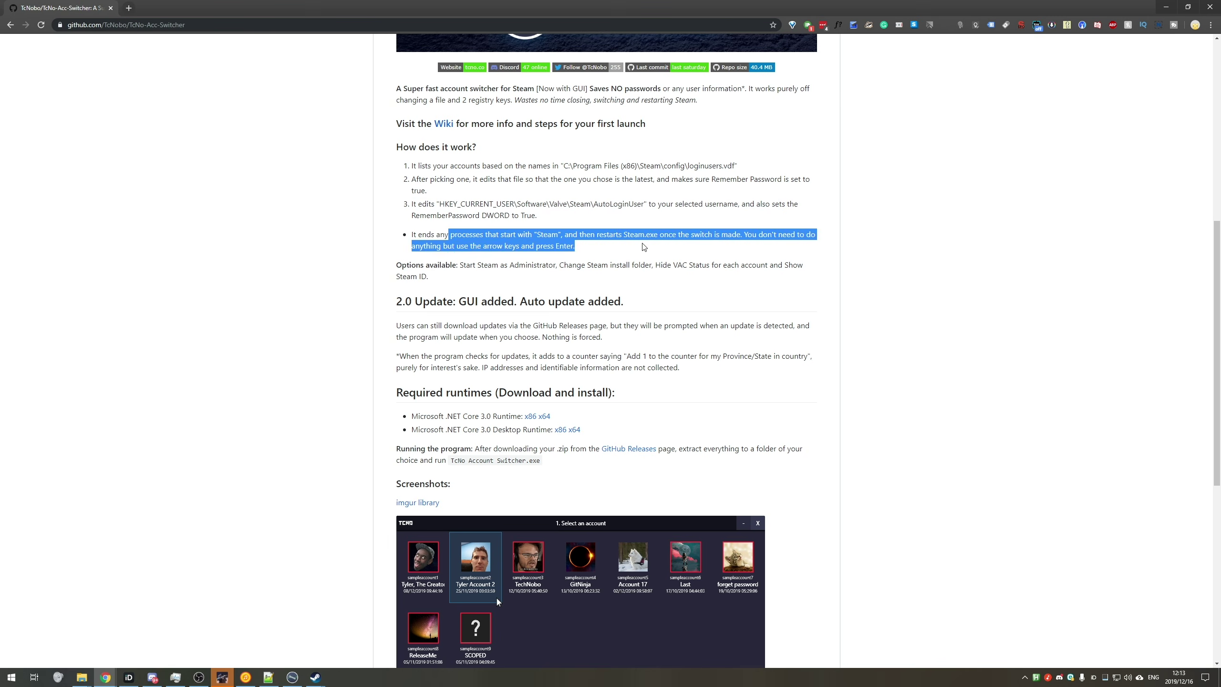
pyautogui.click(635, 254)
pyautogui.scroll(-8, 649, 315)
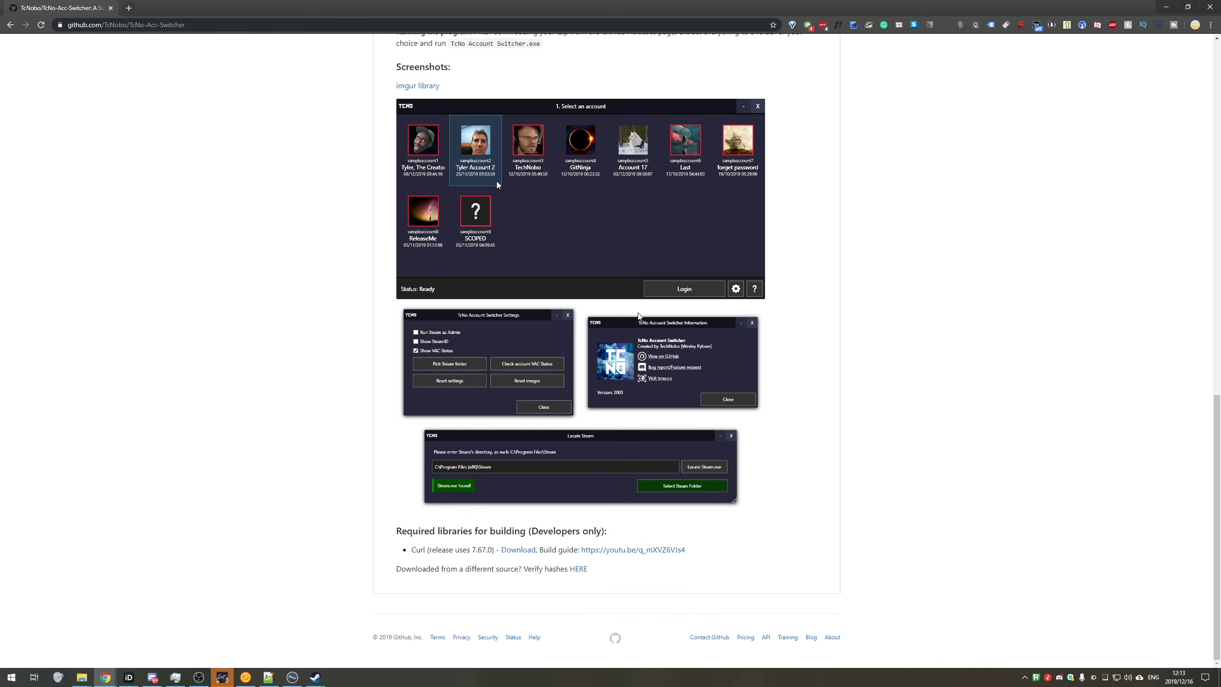
pyautogui.scroll(15, 638, 316)
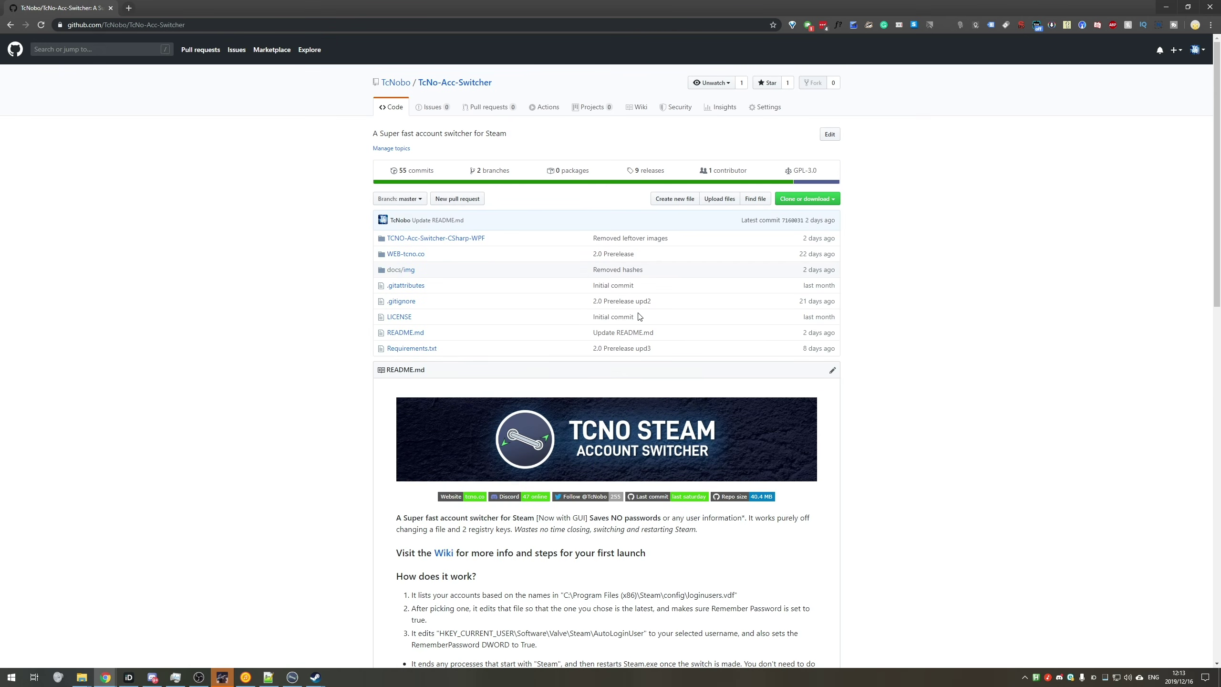
pyautogui.scroll(-15, 639, 316)
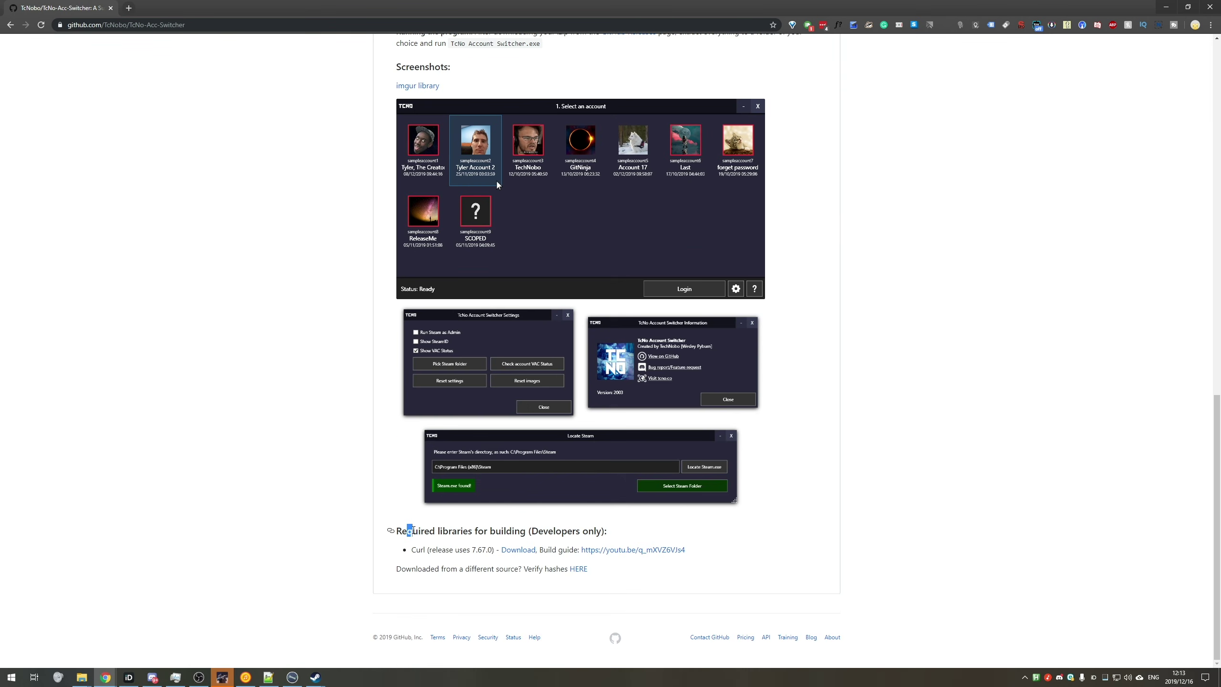
pyautogui.moveTo(409, 530); pyautogui.dragTo(617, 533)
pyautogui.click(617, 532)
pyautogui.scroll(15, 617, 532)
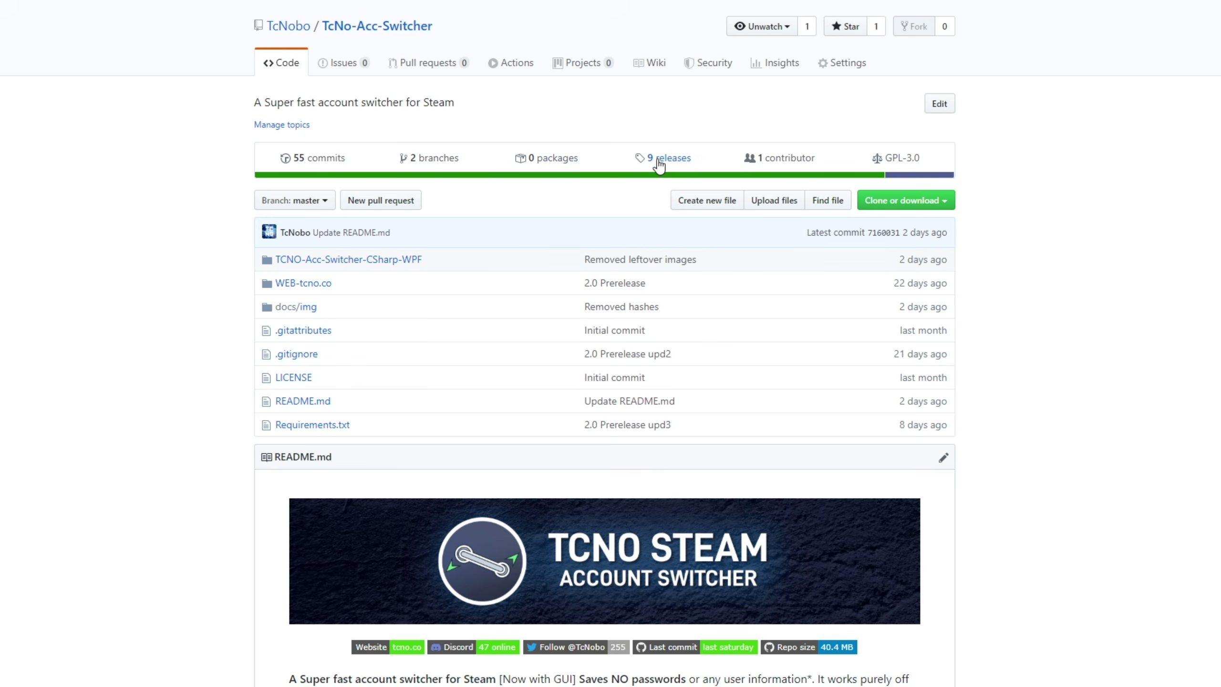
# Open the repository's releases and download TcNo.Account.Switcher.x64.zip from the 2.0 Hotfix 5 release.
pyautogui.click(654, 162)
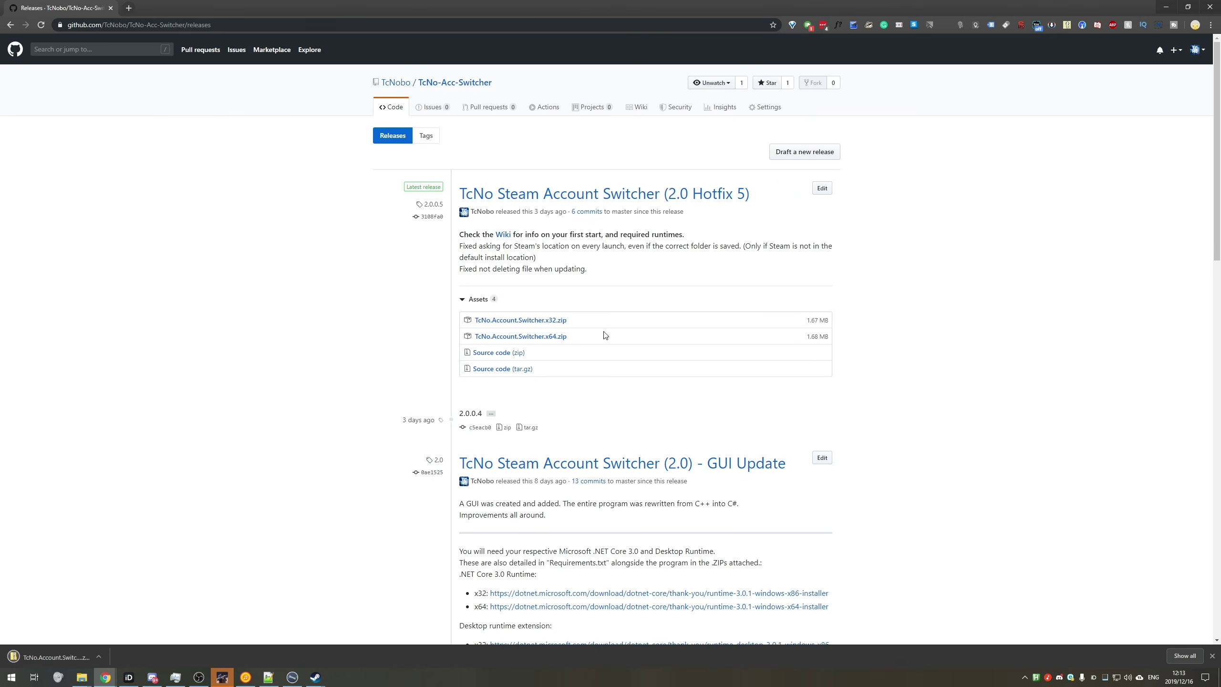
pyautogui.scroll(-5, 528, 359)
pyautogui.scroll(8, 530, 358)
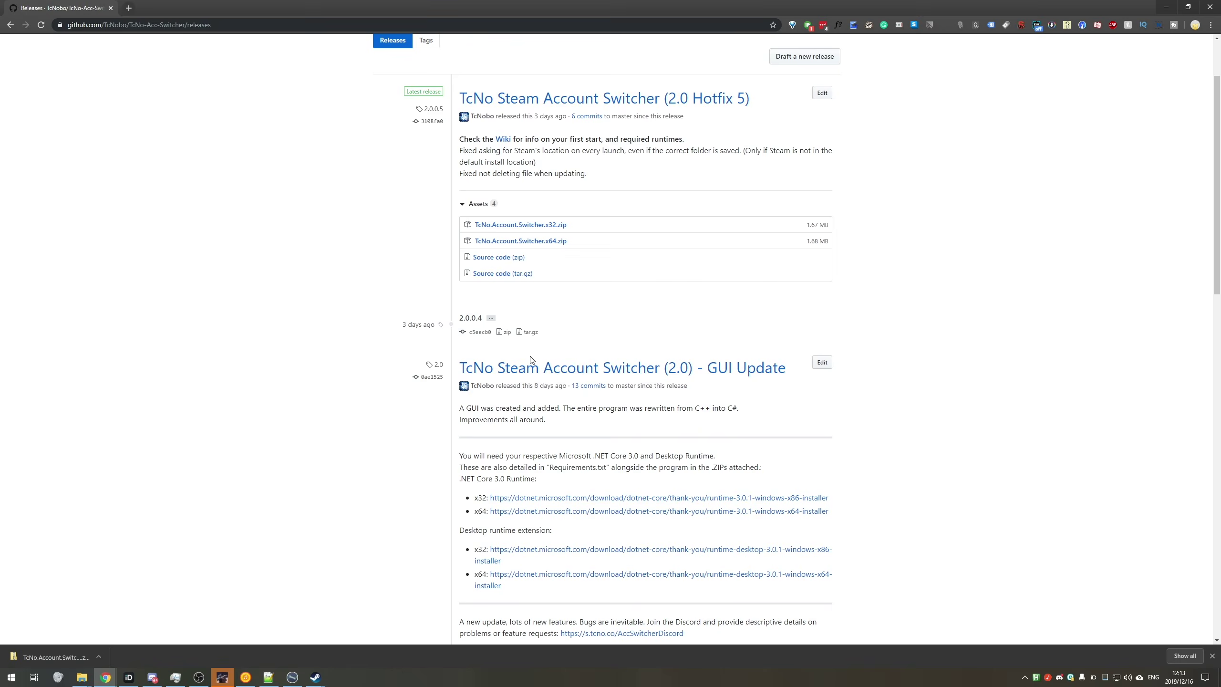
# Shrink the browser window to uncover the desktop, and create and open a new desktop folder named asd.
pyautogui.moveTo(582, 6); pyautogui.dragTo(889, 100)
pyautogui.click(639, 288)
pyautogui.click(789, 243)
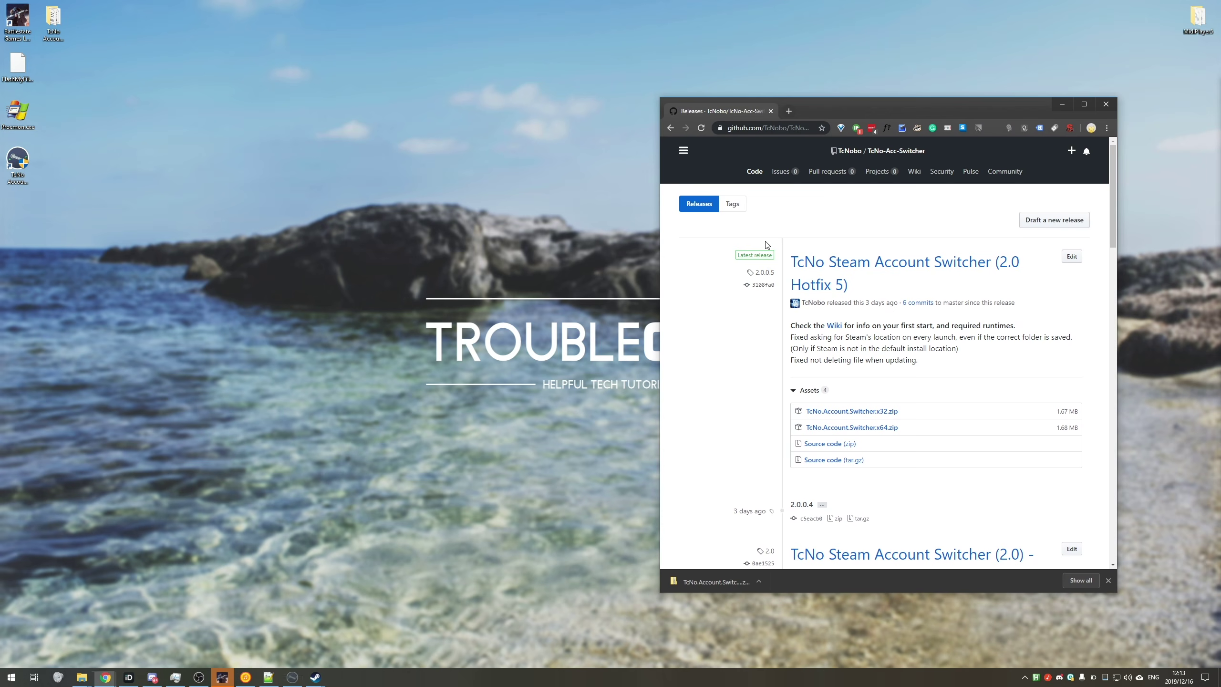
pyautogui.moveTo(295, 279)
pyautogui.mouseDown()
pyautogui.moveTo(321, 299)
pyautogui.moveTo(297, 298)
pyautogui.mouseUp()
pyautogui.rightClick(297, 298)
pyautogui.moveTo(350, 429)
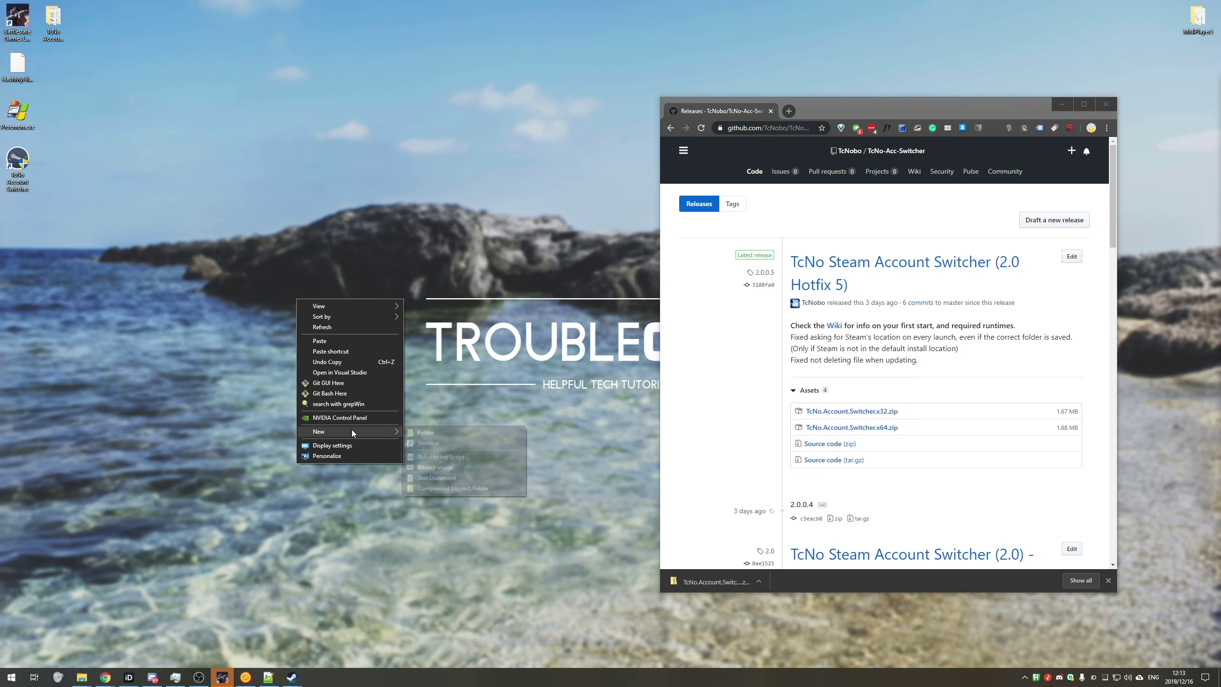
pyautogui.click(459, 433)
pyautogui.write('asd')
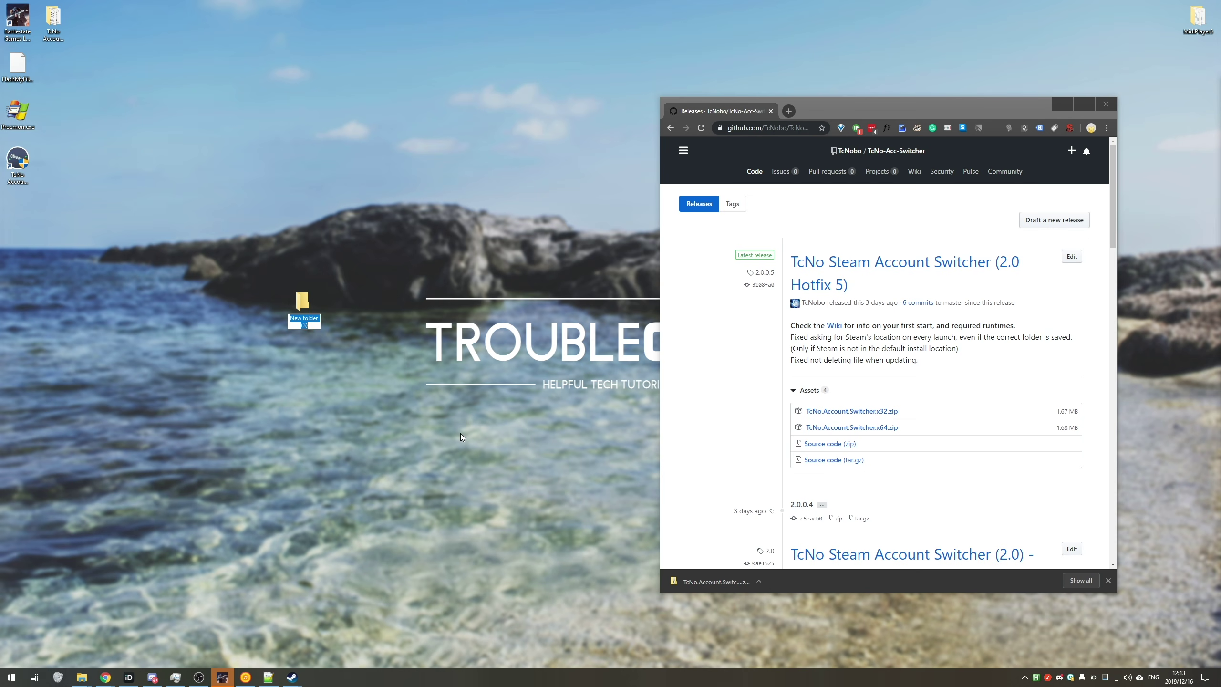
pyautogui.press('Return')
pyautogui.press('Return')
# Extract all files from the downloaded x64 zip into the asd folder, and close the archive and browser windows.
pyautogui.click(724, 584)
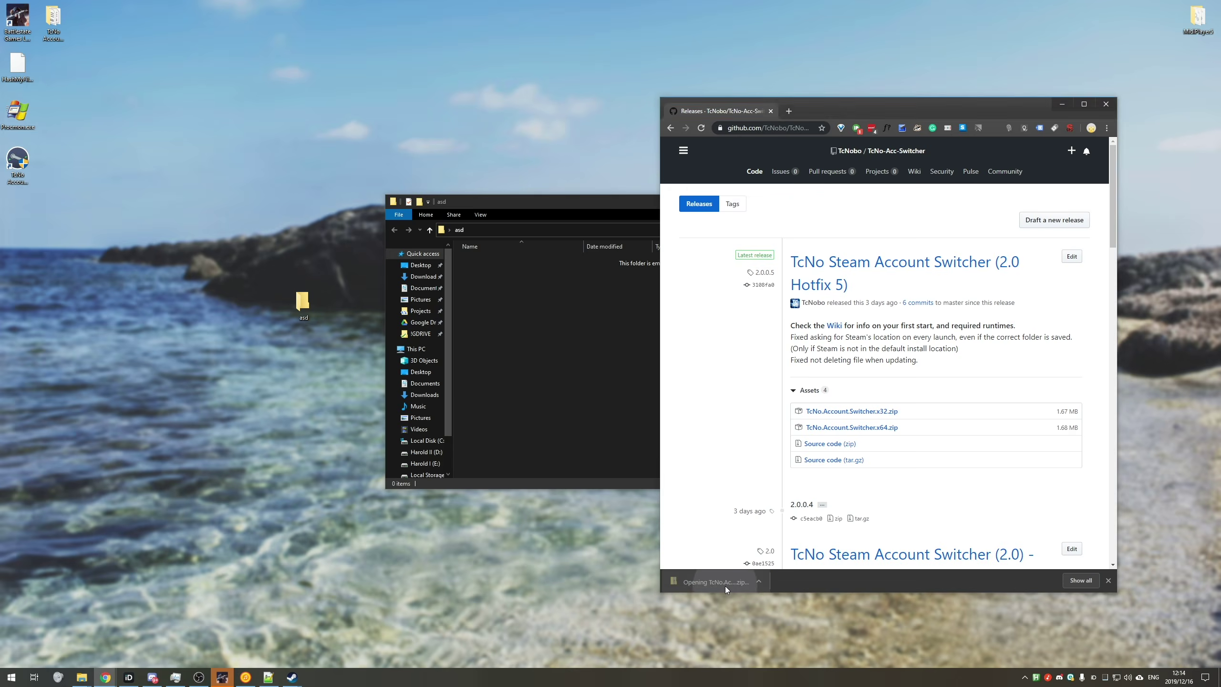
pyautogui.moveTo(437, 178); pyautogui.dragTo(870, 172)
pyautogui.hotkey('ctrl', 'a')
pyautogui.moveTo(871, 226); pyautogui.dragTo(560, 331)
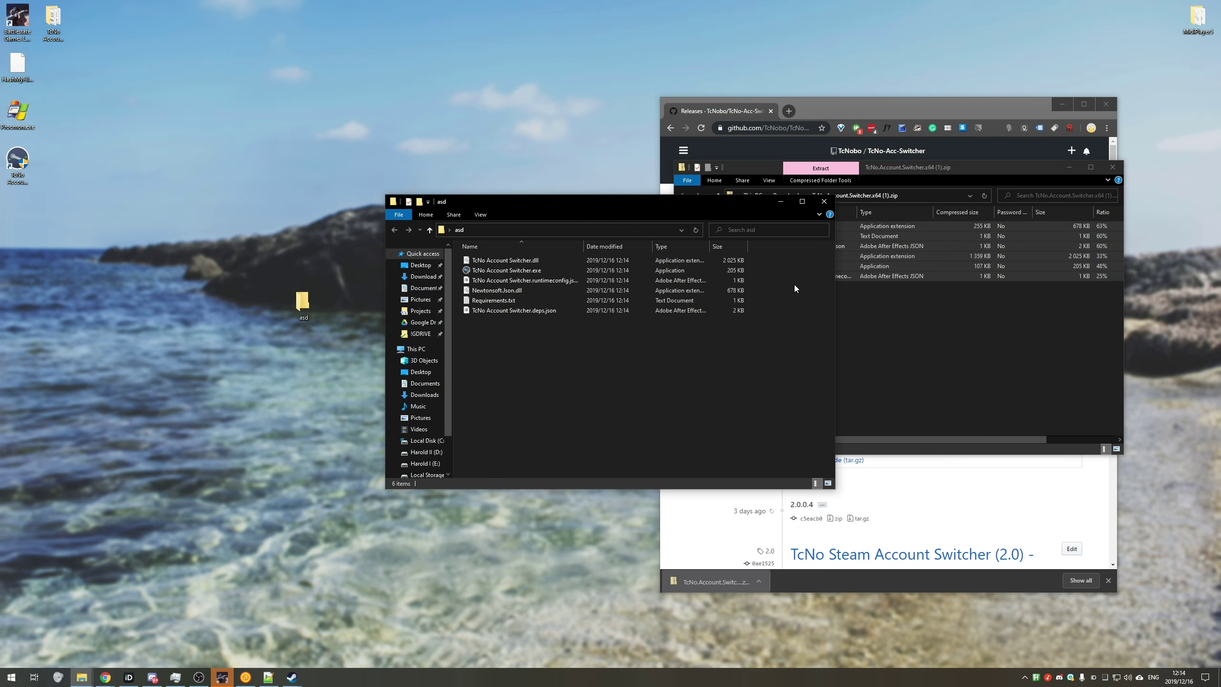
pyautogui.click(1112, 167)
pyautogui.click(1105, 106)
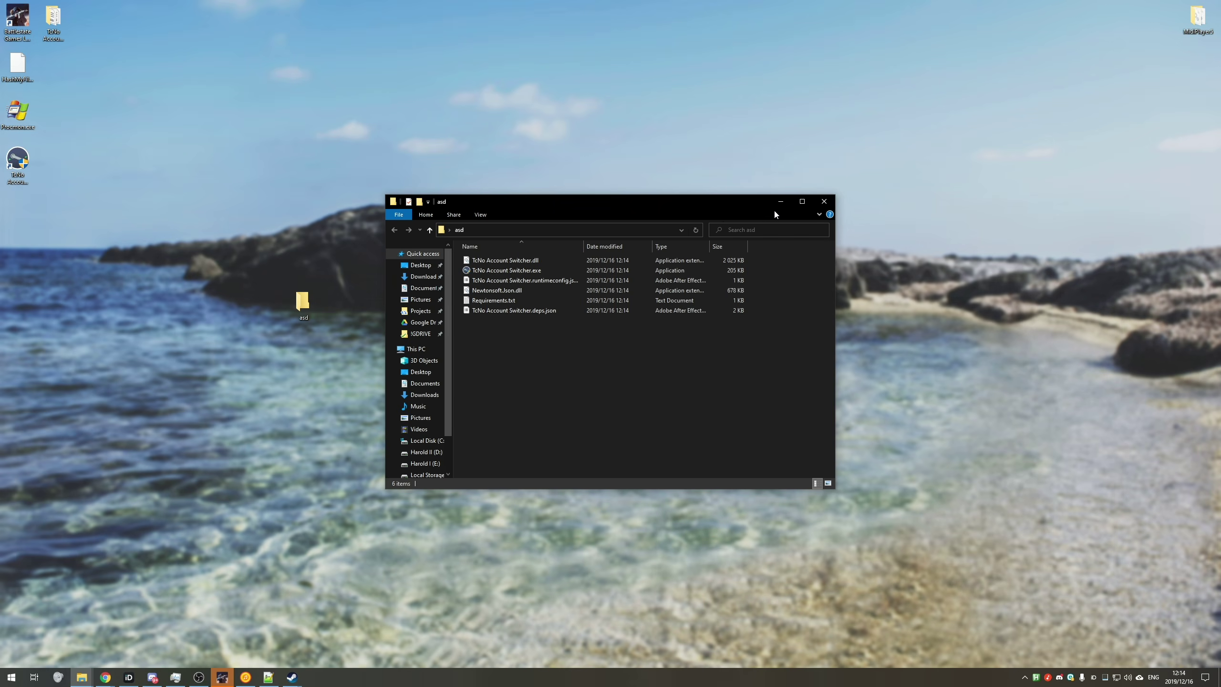
# Examine the x64 .NET Core 3.0 runtime and Desktop runtime extension links in Requirements.txt, and close the file.
pyautogui.click(683, 300)
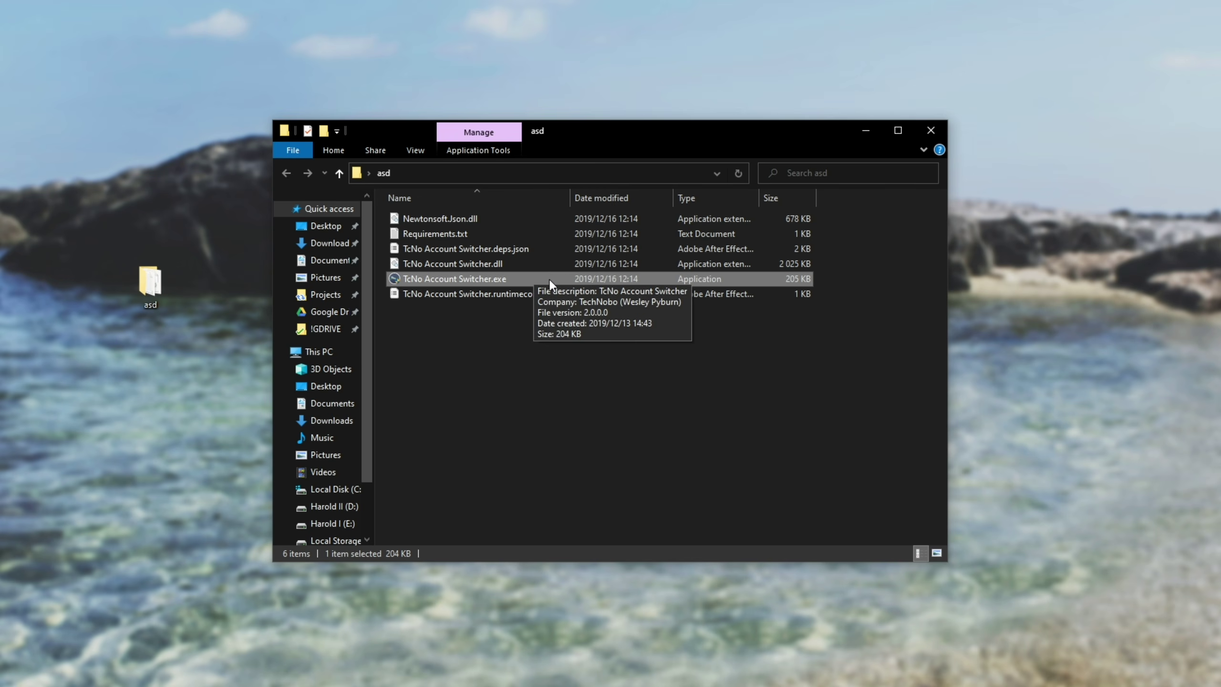
pyautogui.doubleClick(501, 233)
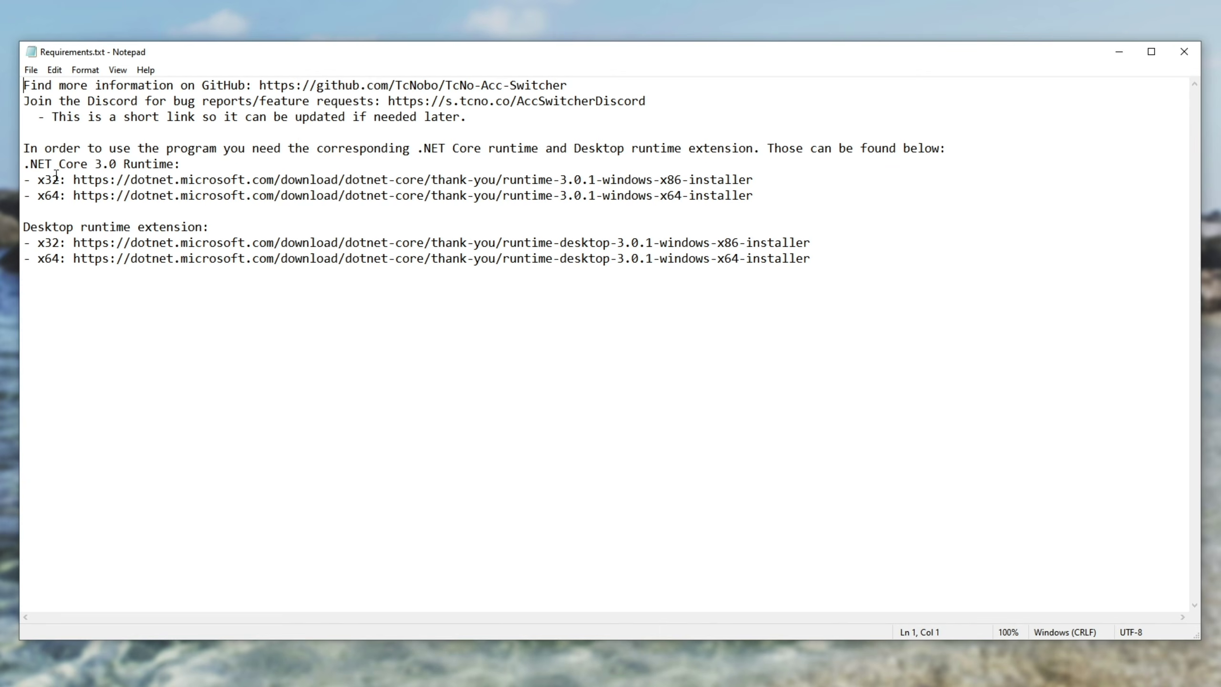
pyautogui.moveTo(73, 195); pyautogui.dragTo(770, 201)
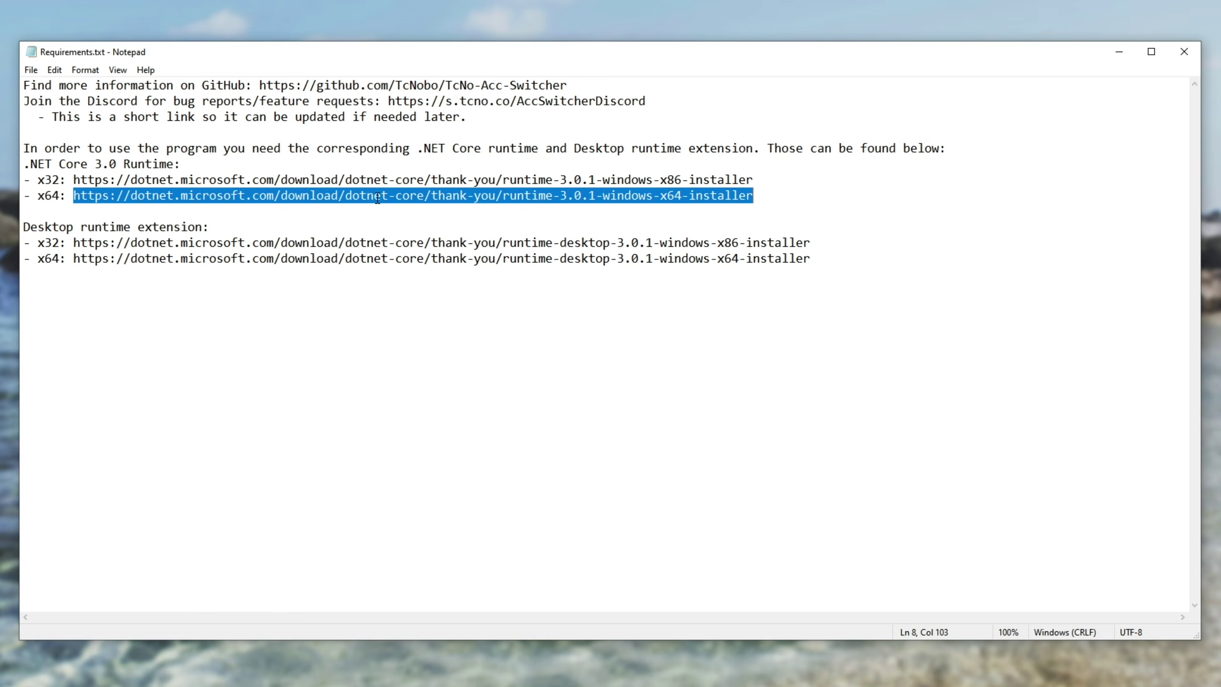
pyautogui.moveTo(812, 278); pyautogui.dragTo(78, 267)
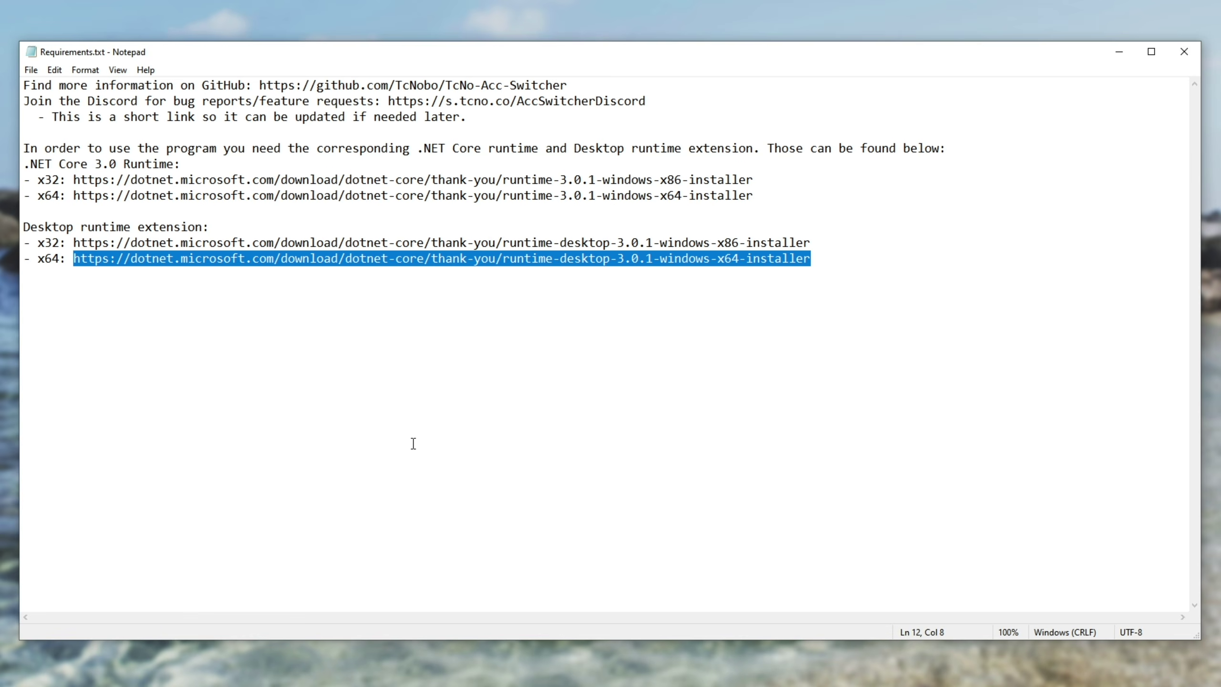
pyautogui.click(1195, 54)
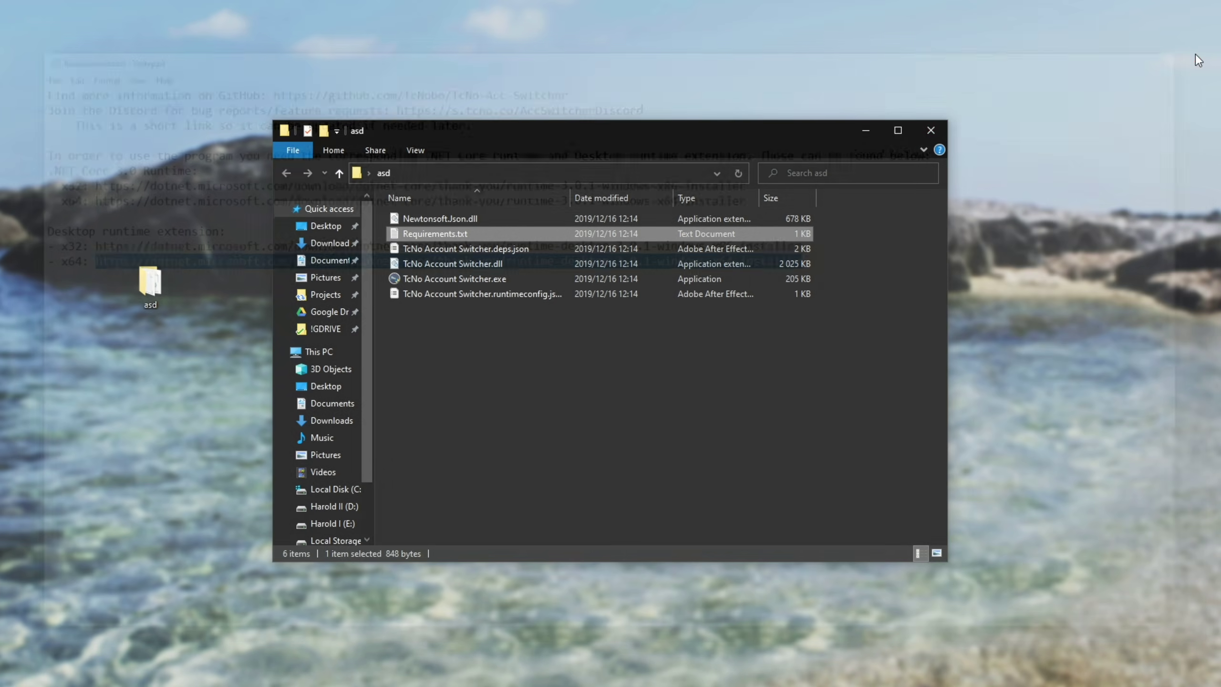
# Launch TcNo Account Switcher.exe from the asd folder, look into its images folder and close the folder window.
pyautogui.click(479, 281)
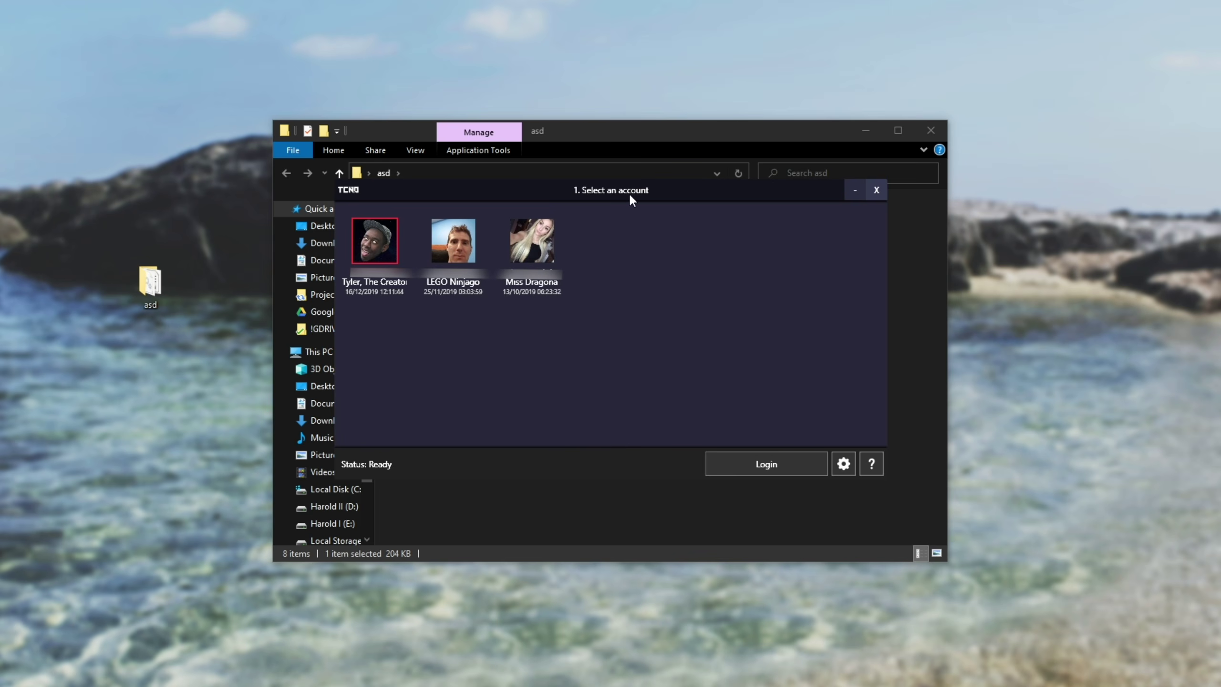
pyautogui.moveTo(633, 132); pyautogui.dragTo(992, 146)
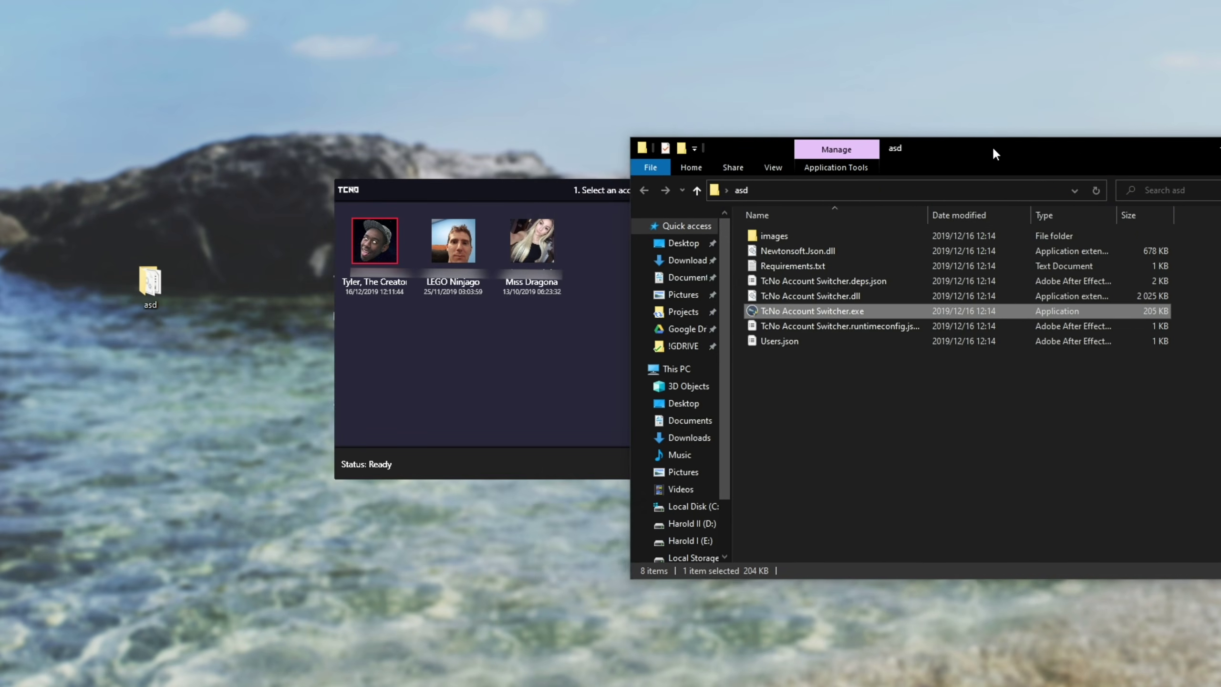
pyautogui.doubleClick(851, 235)
pyautogui.hotkey('alt', 'F4')
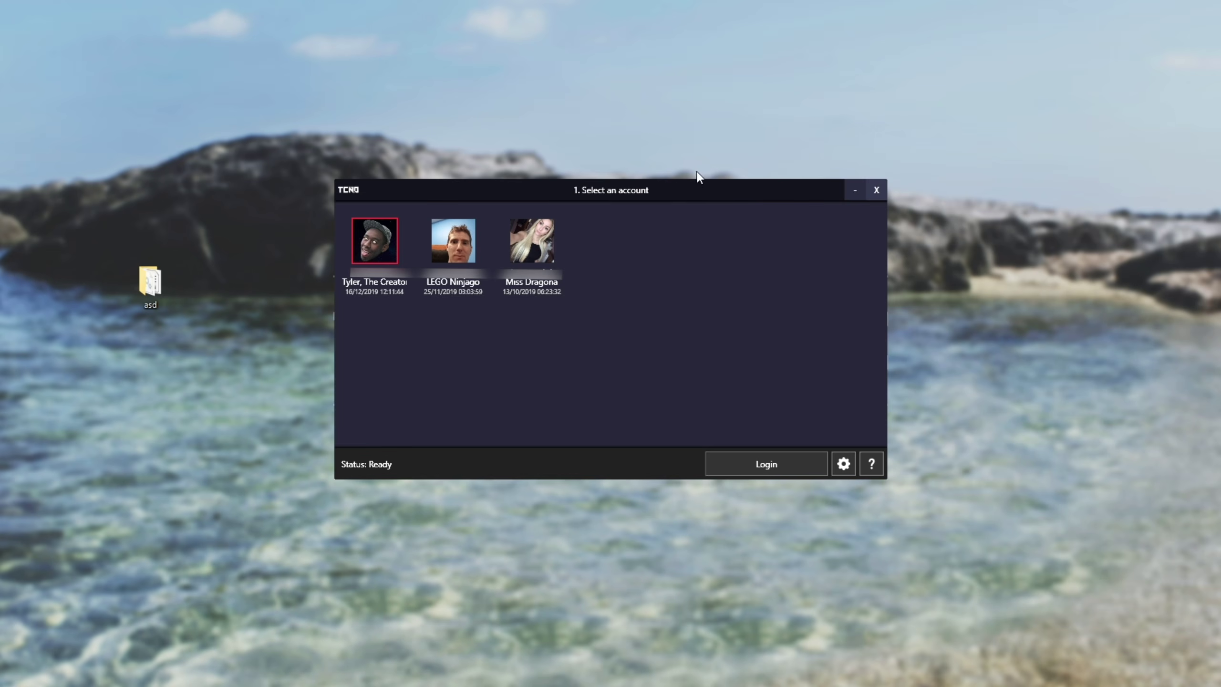
# Select the first account in the list and open the account switcher's settings.
pyautogui.click(380, 240)
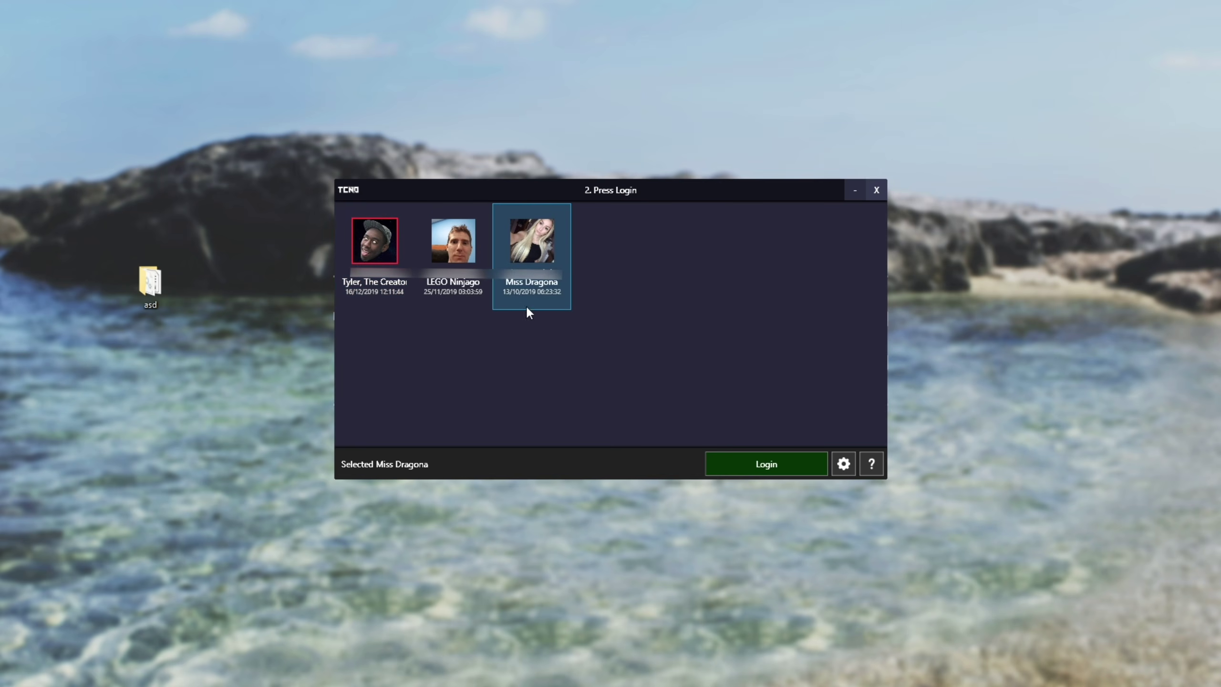
pyautogui.click(843, 463)
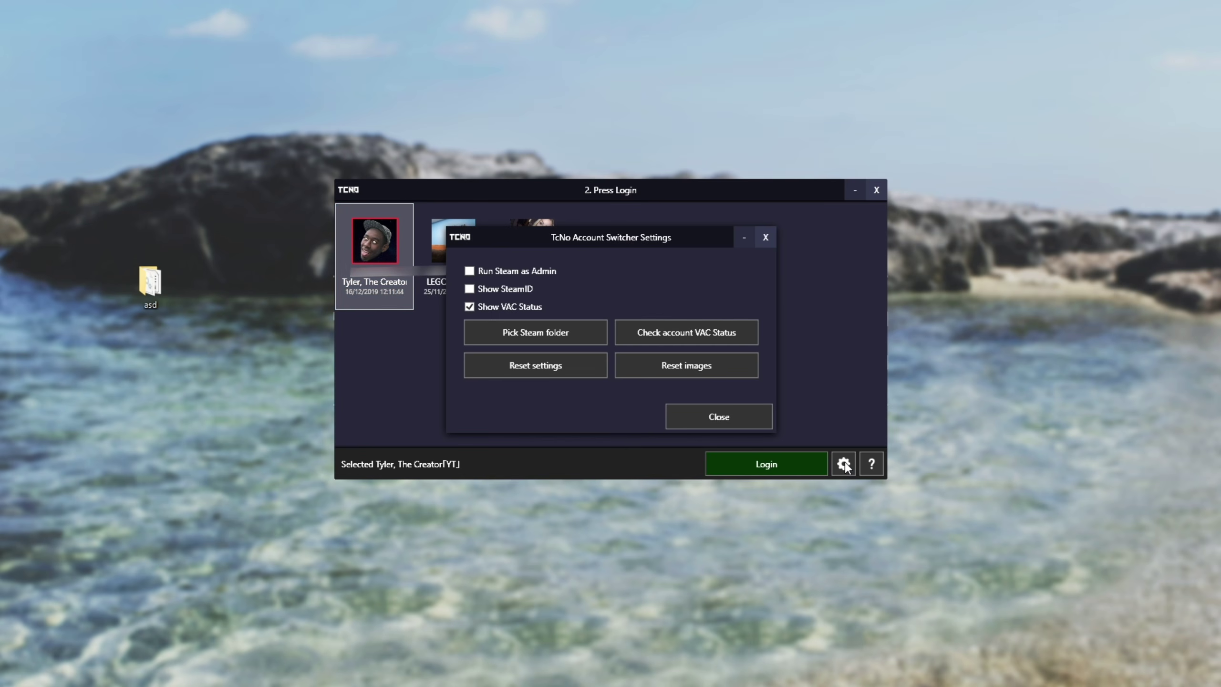
# Try the Run Steam as Admin and Show SteamID options, switching each on and off again.
pyautogui.click(469, 272)
pyautogui.click(479, 271)
pyautogui.click(474, 290)
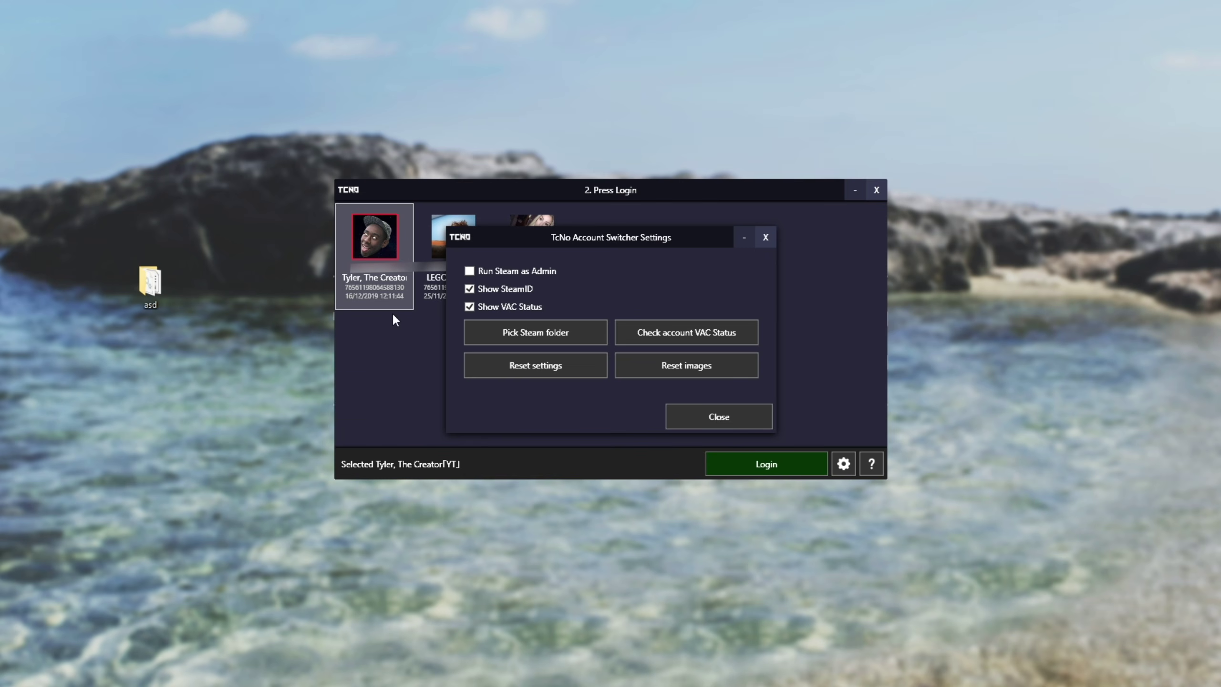
pyautogui.click(469, 288)
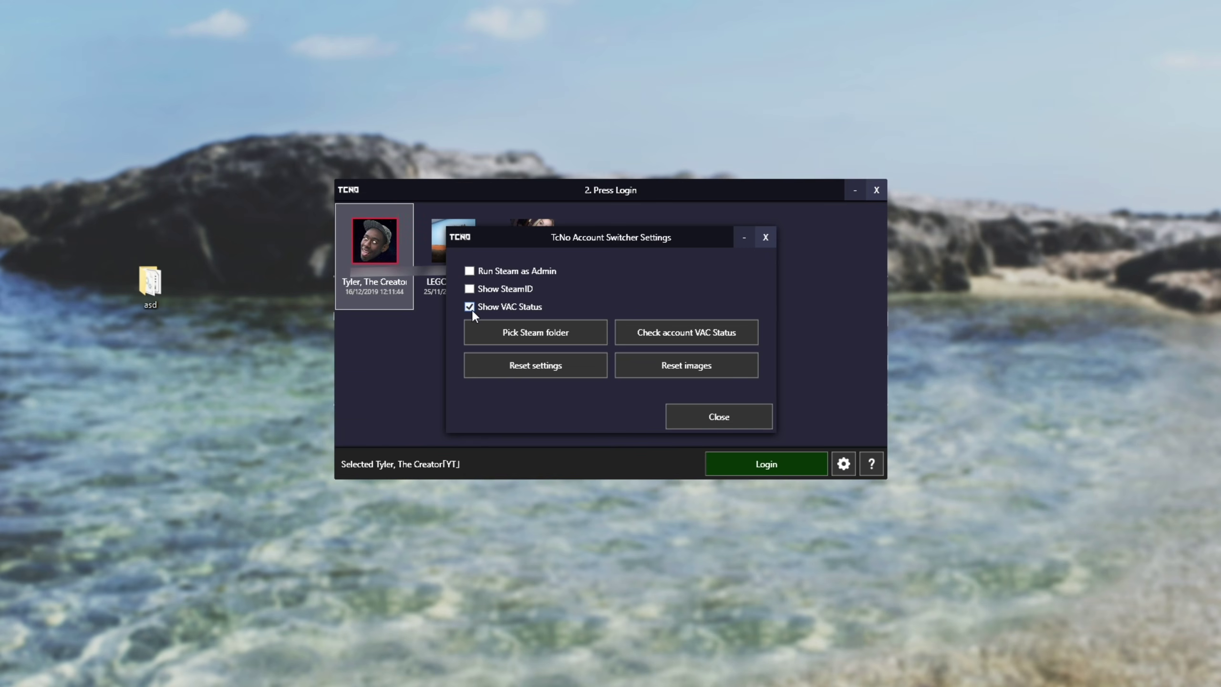
# Move the settings window down to uncover the account pictures in the main window.
pyautogui.moveTo(498, 236)
pyautogui.mouseDown()
pyautogui.moveTo(558, 330)
pyautogui.moveTo(479, 227)
pyautogui.mouseUp()
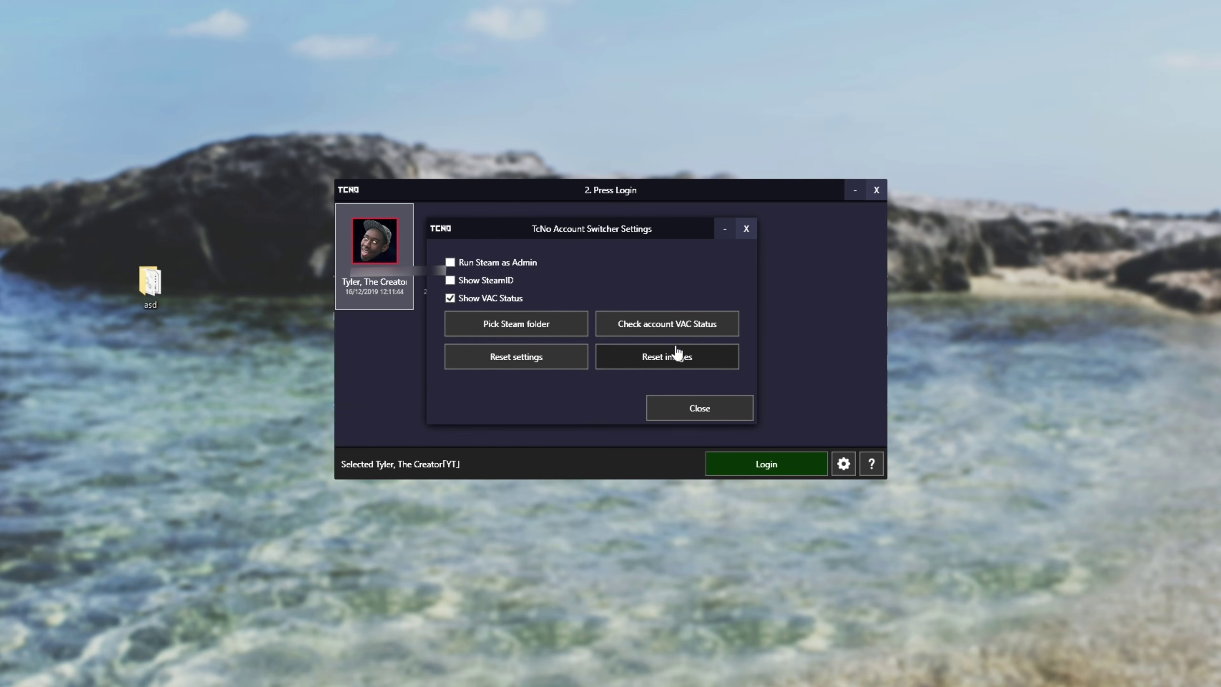
pyautogui.moveTo(615, 232); pyautogui.dragTo(611, 328)
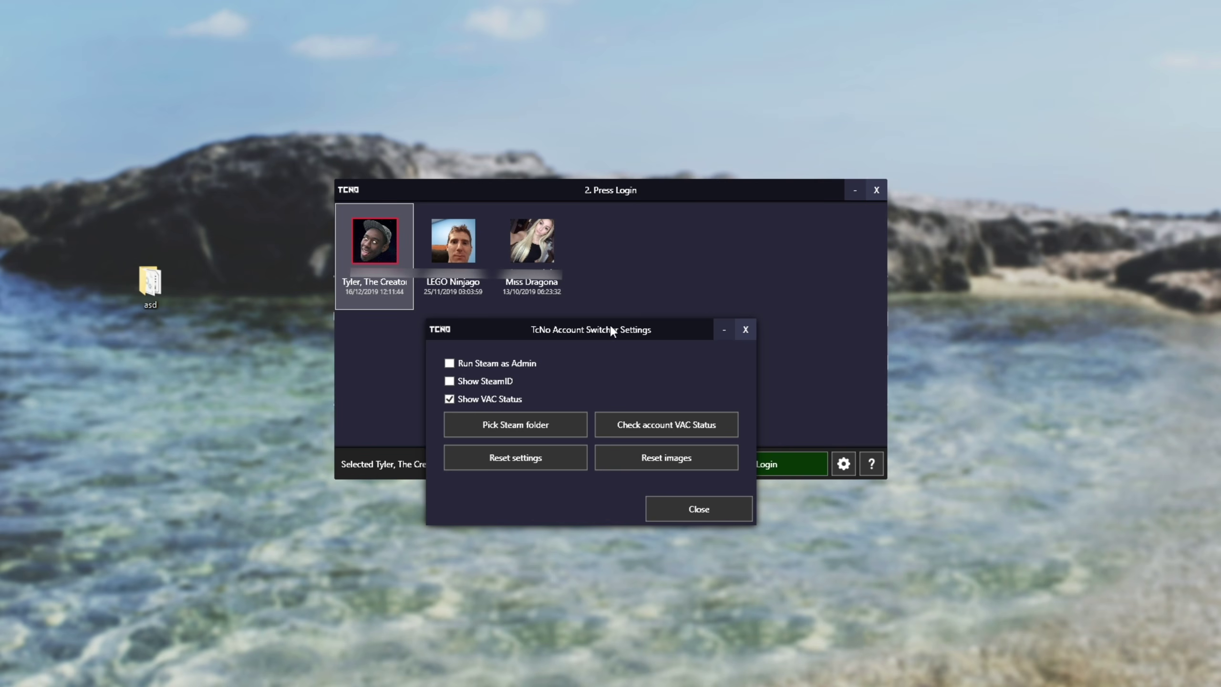
pyautogui.moveTo(611, 327); pyautogui.dragTo(616, 326)
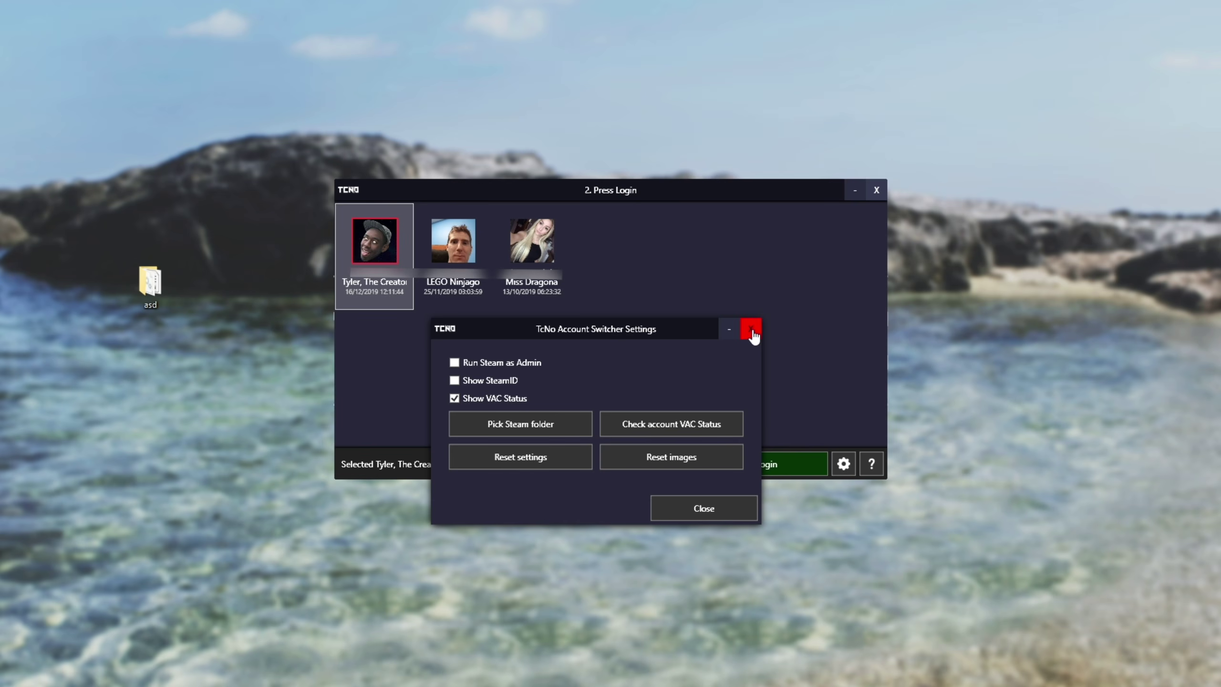
pyautogui.moveTo(700, 335); pyautogui.dragTo(712, 331)
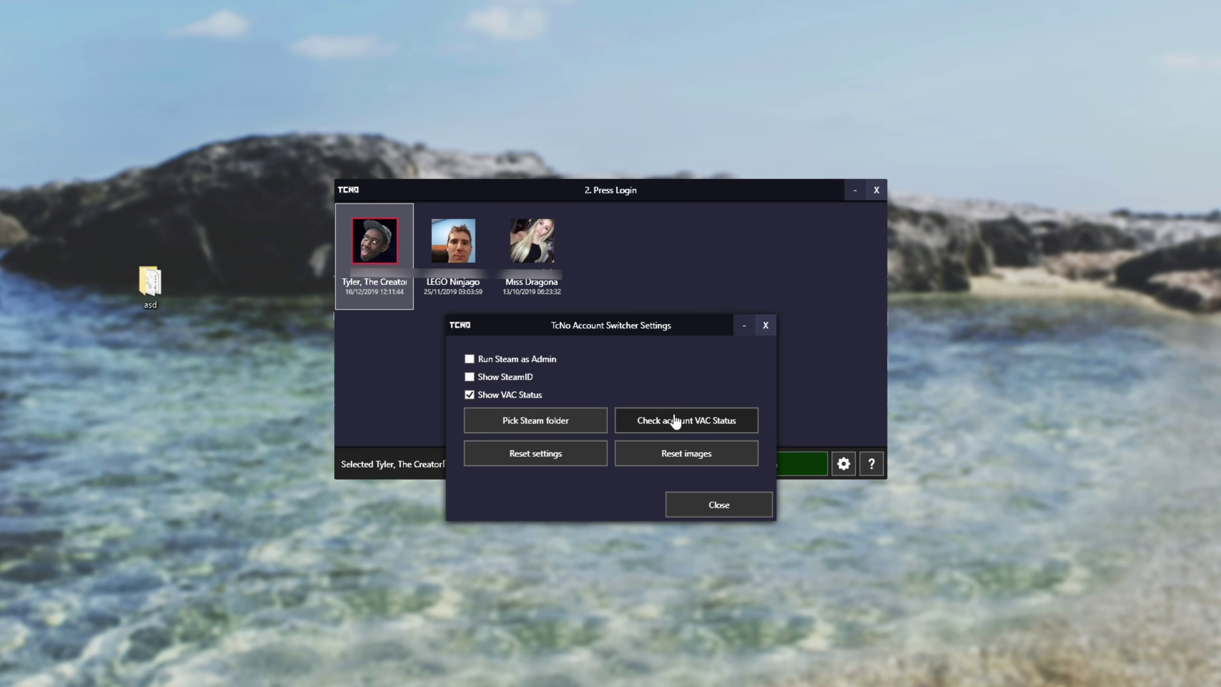
# Move the settings window clear of the account list and check the accounts' VAC status.
pyautogui.moveTo(643, 331); pyautogui.dragTo(878, 380)
pyautogui.click(899, 476)
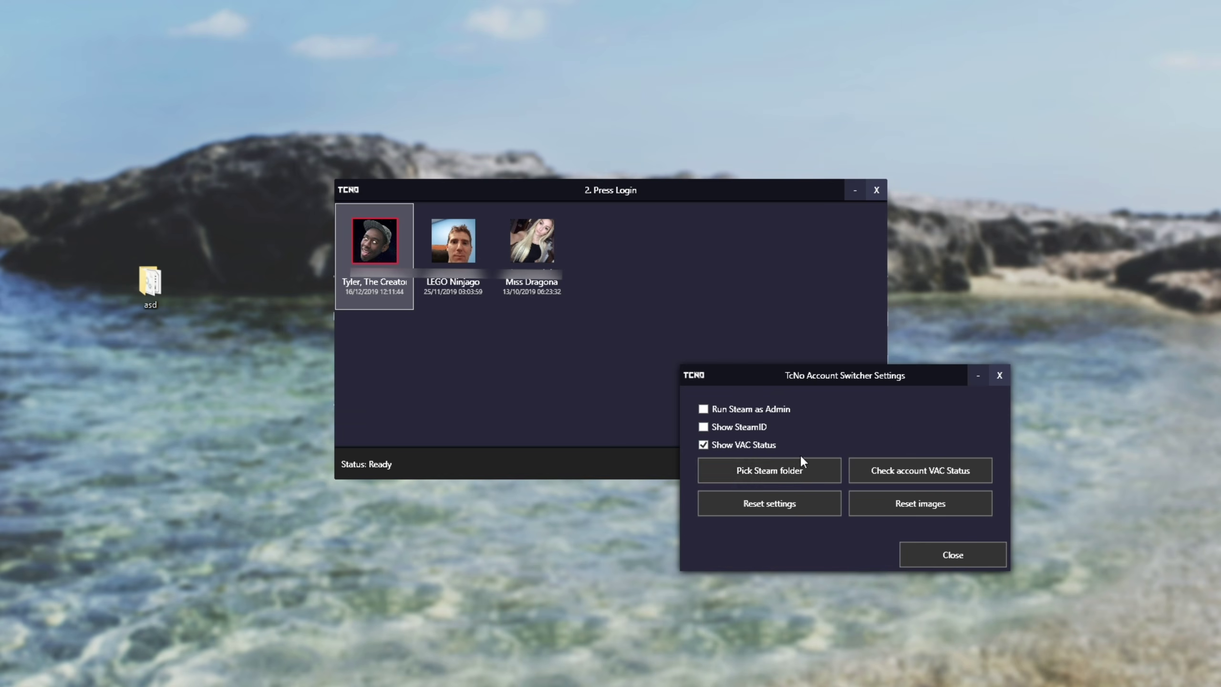
# Open the Steam folder picker to examine the Steam directory path, and close both the picker and the settings.
pyautogui.click(780, 474)
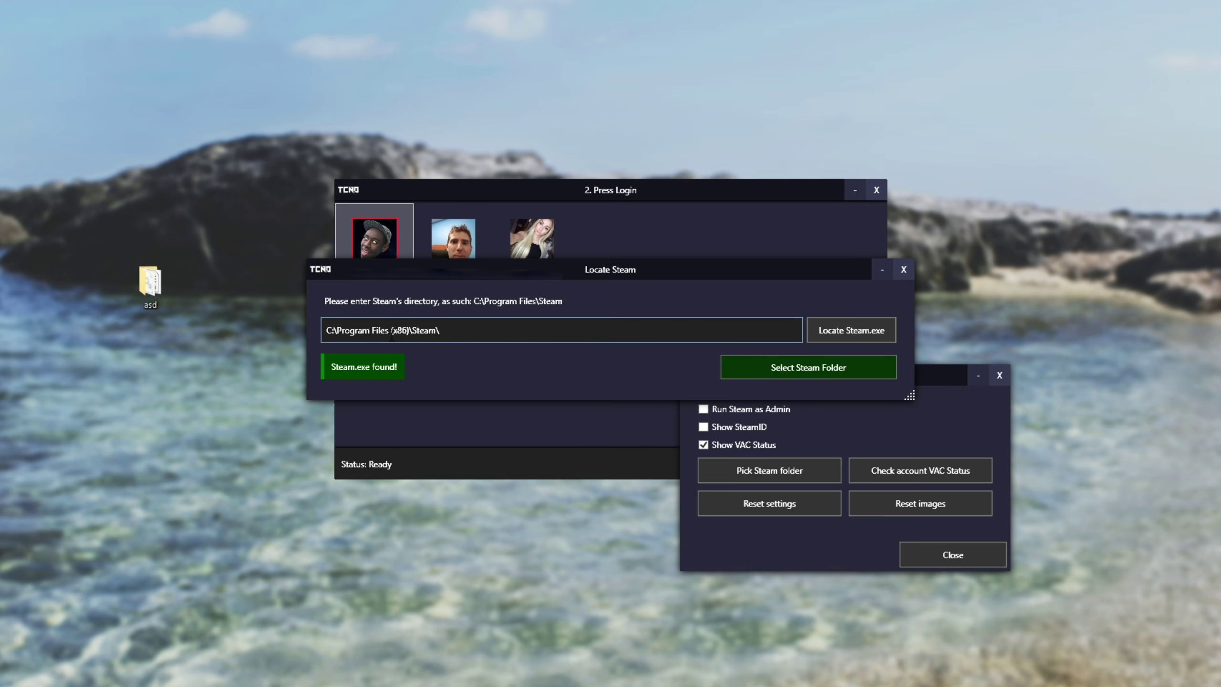
pyautogui.moveTo(438, 331); pyautogui.dragTo(324, 331)
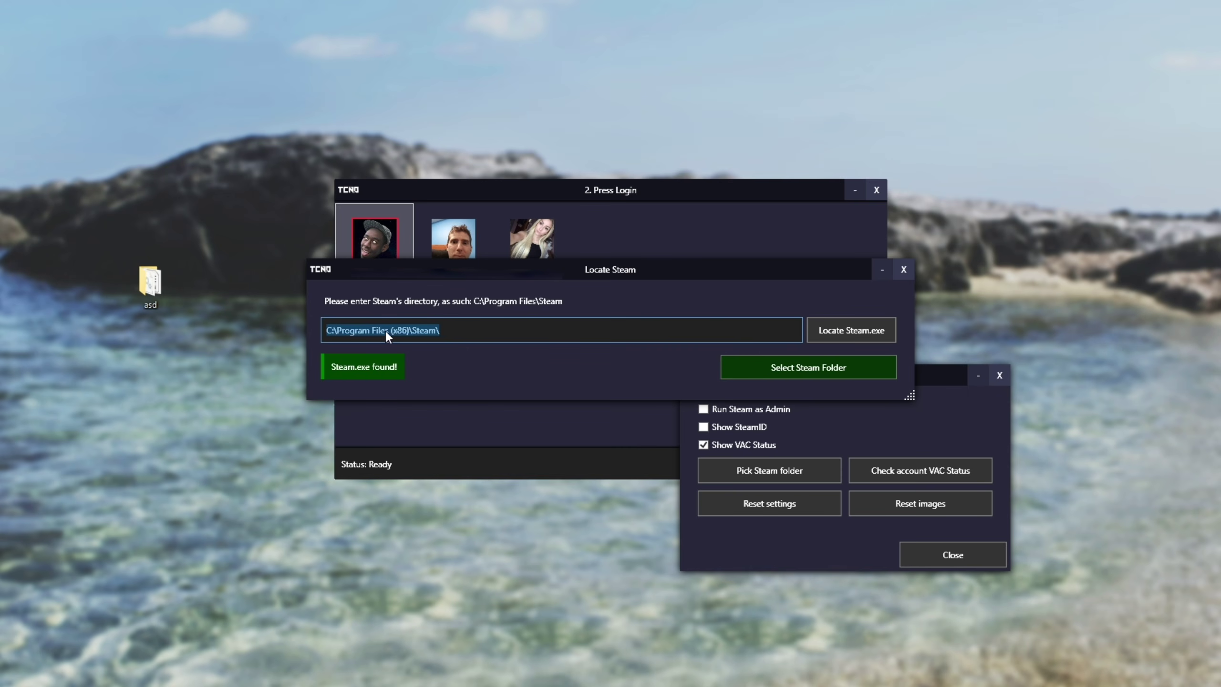
pyautogui.click(903, 270)
pyautogui.click(999, 374)
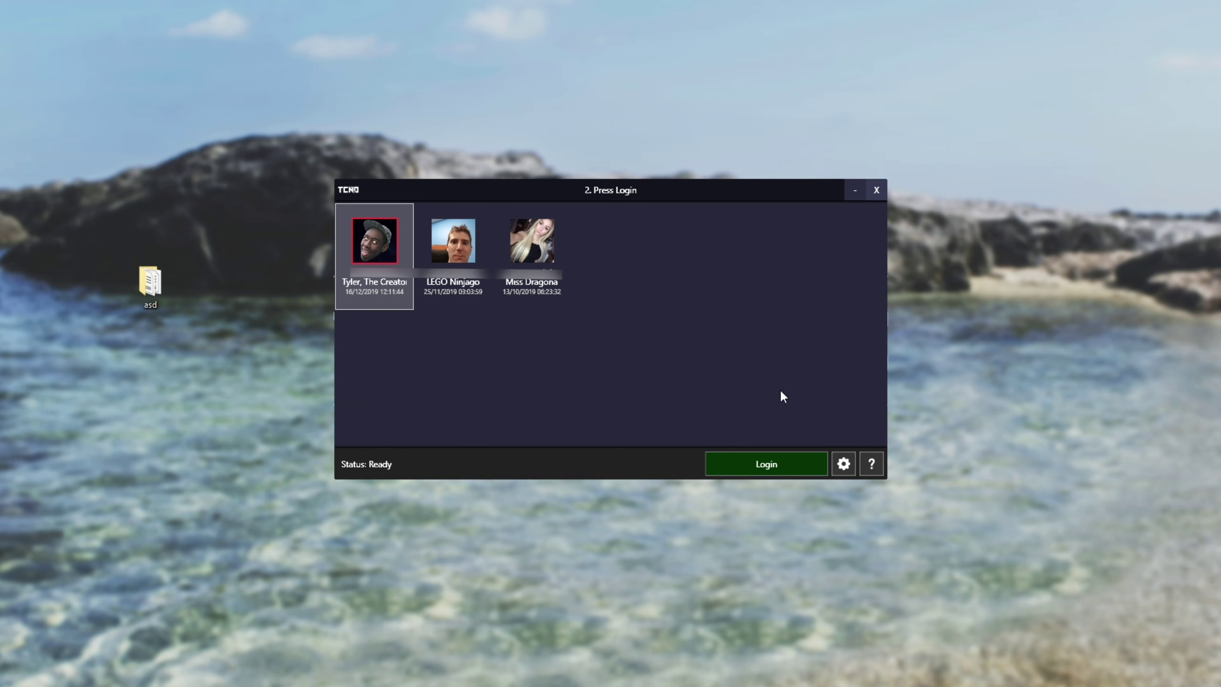
# View the account switcher's information window with its version and links, and close it.
pyautogui.click(871, 463)
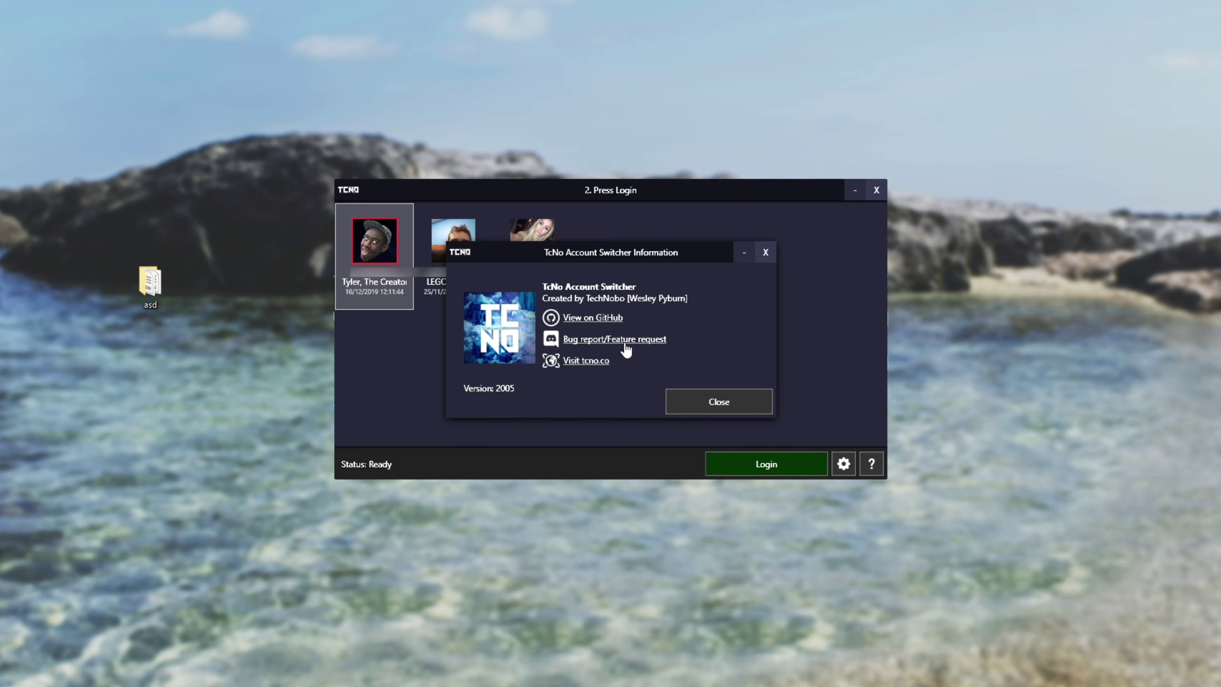
pyautogui.press('Escape')
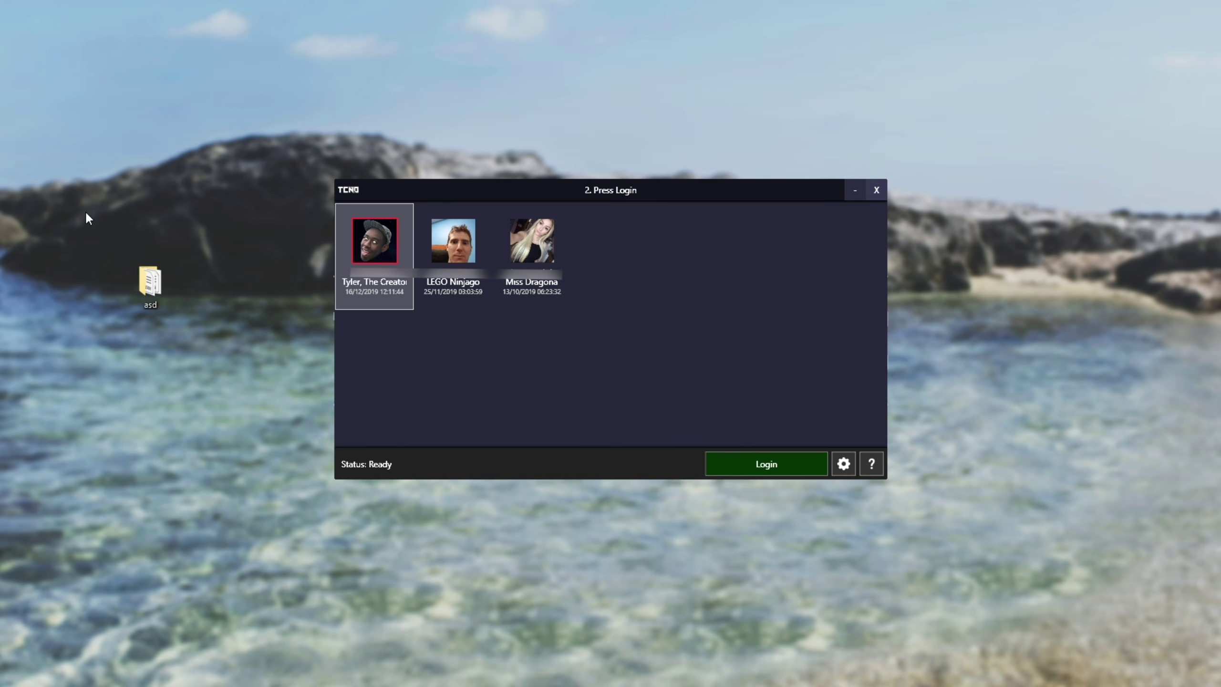
pyautogui.moveTo(87, 213); pyautogui.dragTo(247, 413)
pyautogui.click(247, 408)
pyautogui.press('Escape')
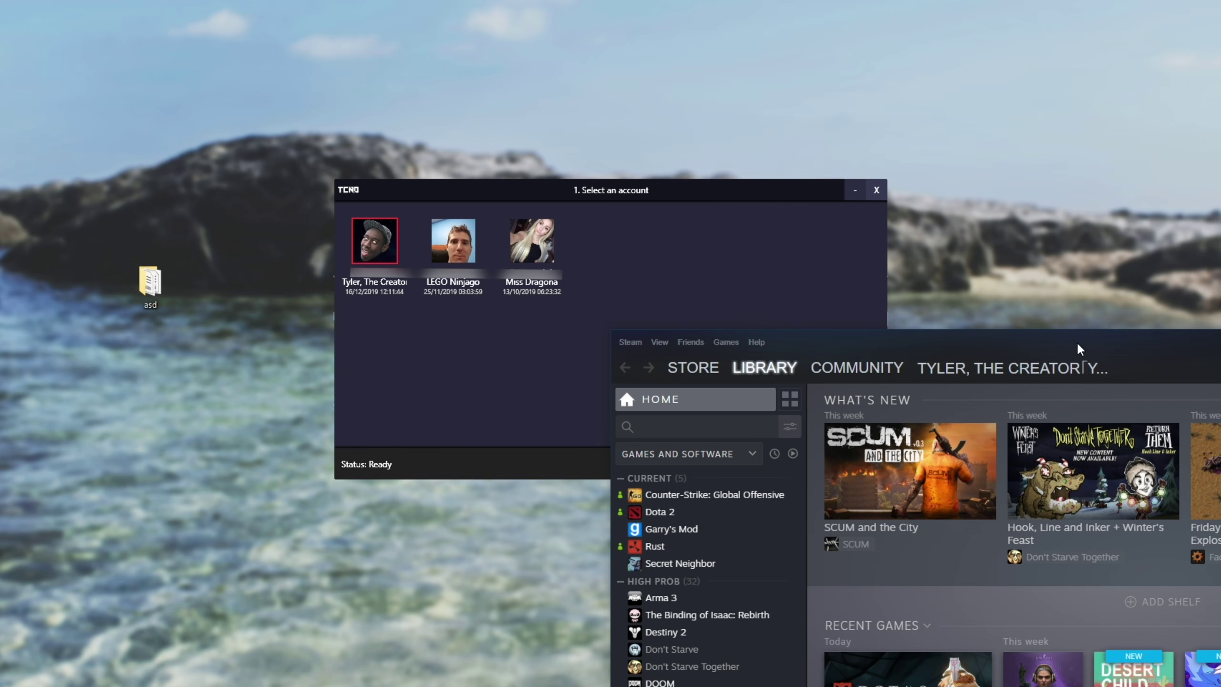
# Select the second account in the switcher's list, and switch the selection to the third account.
pyautogui.click(442, 250)
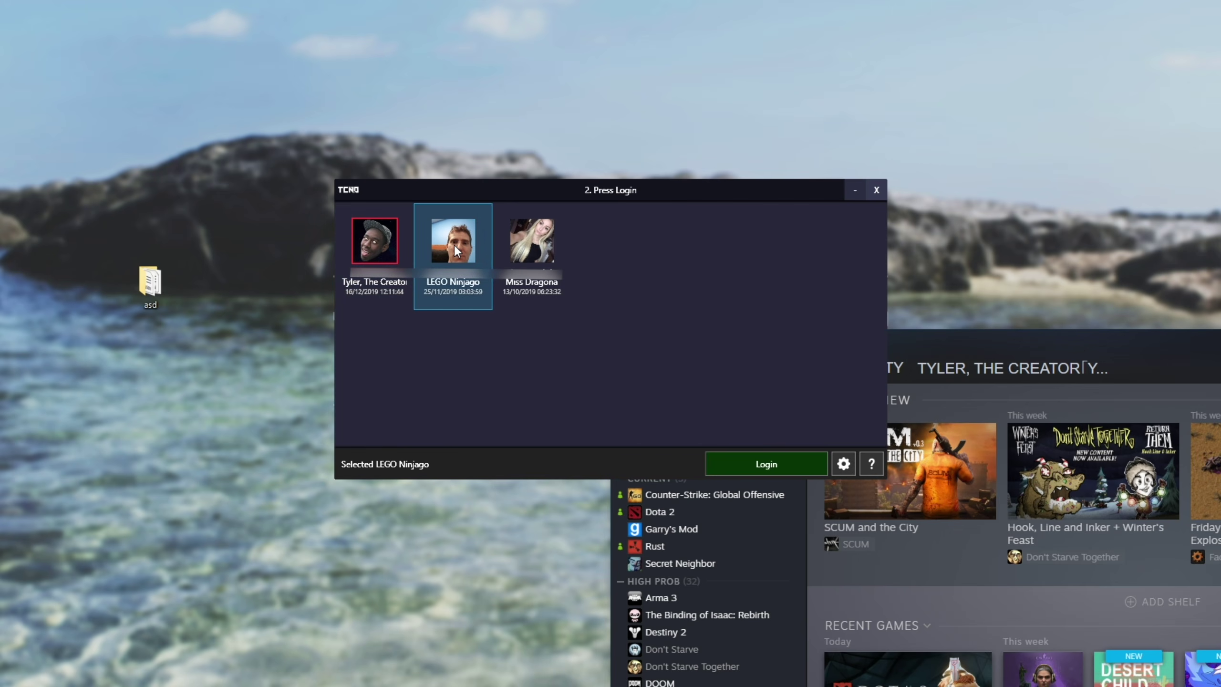
pyautogui.click(516, 240)
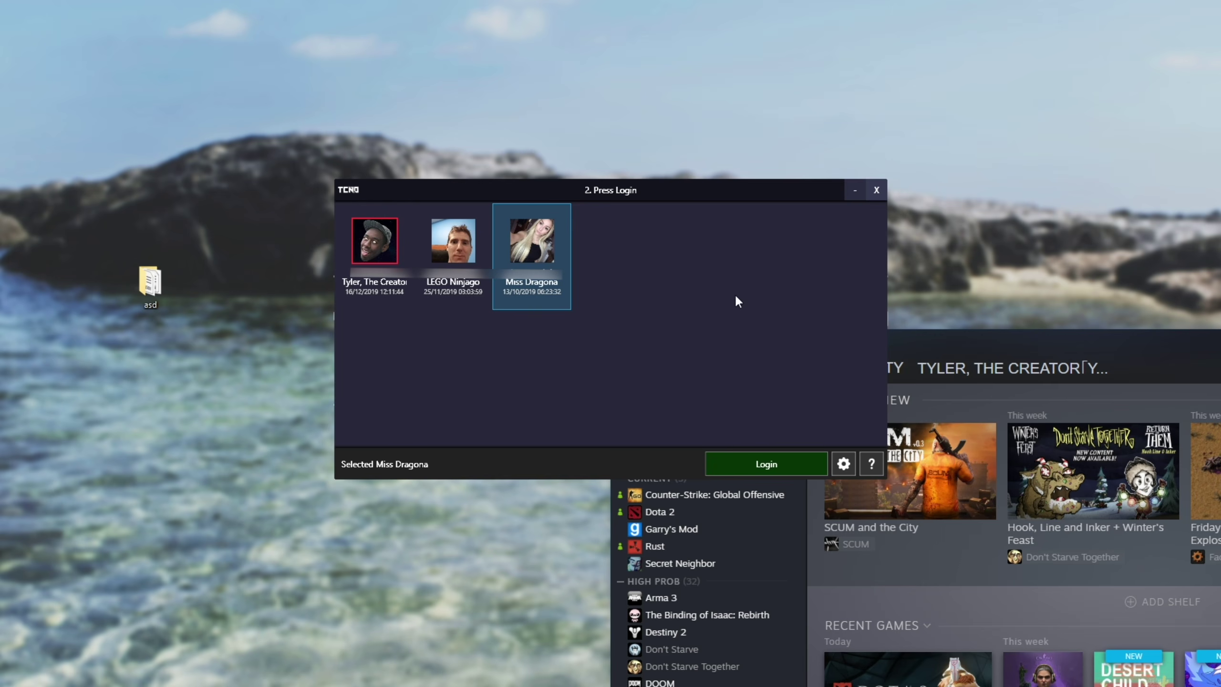
# Bring the Steam window forward, shrink it from its upper corner to uncover the account switcher, and return to the switcher.
pyautogui.click(1009, 351)
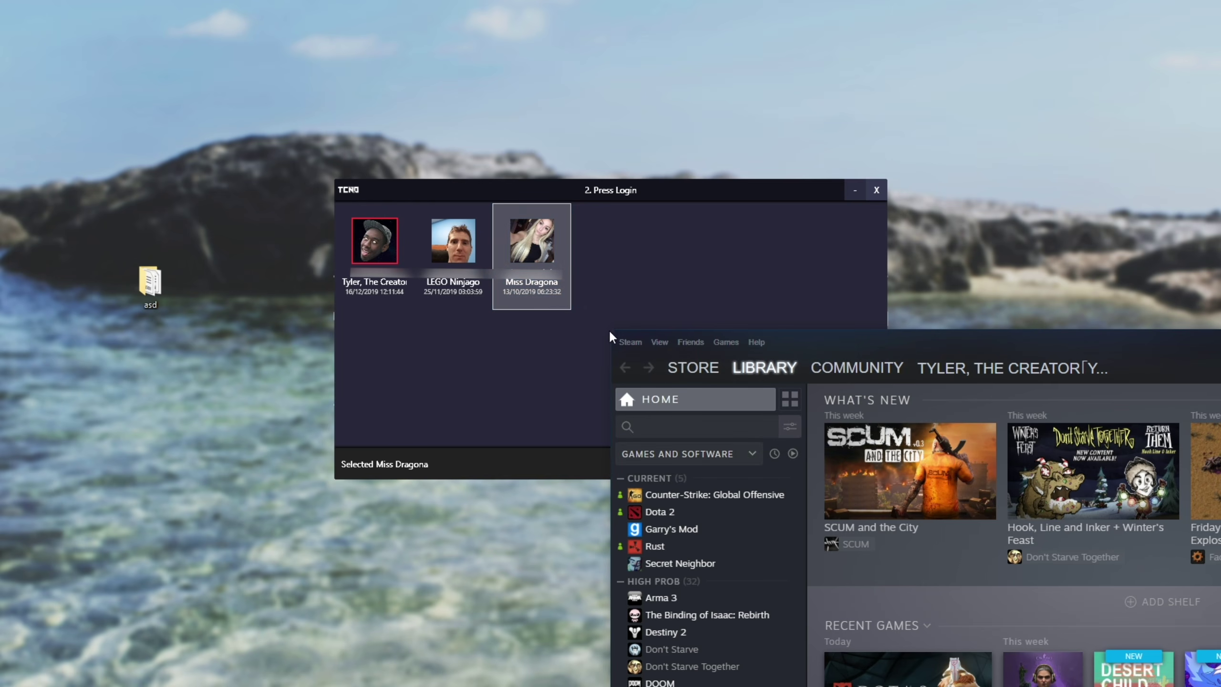
pyautogui.moveTo(609, 330); pyautogui.dragTo(804, 374)
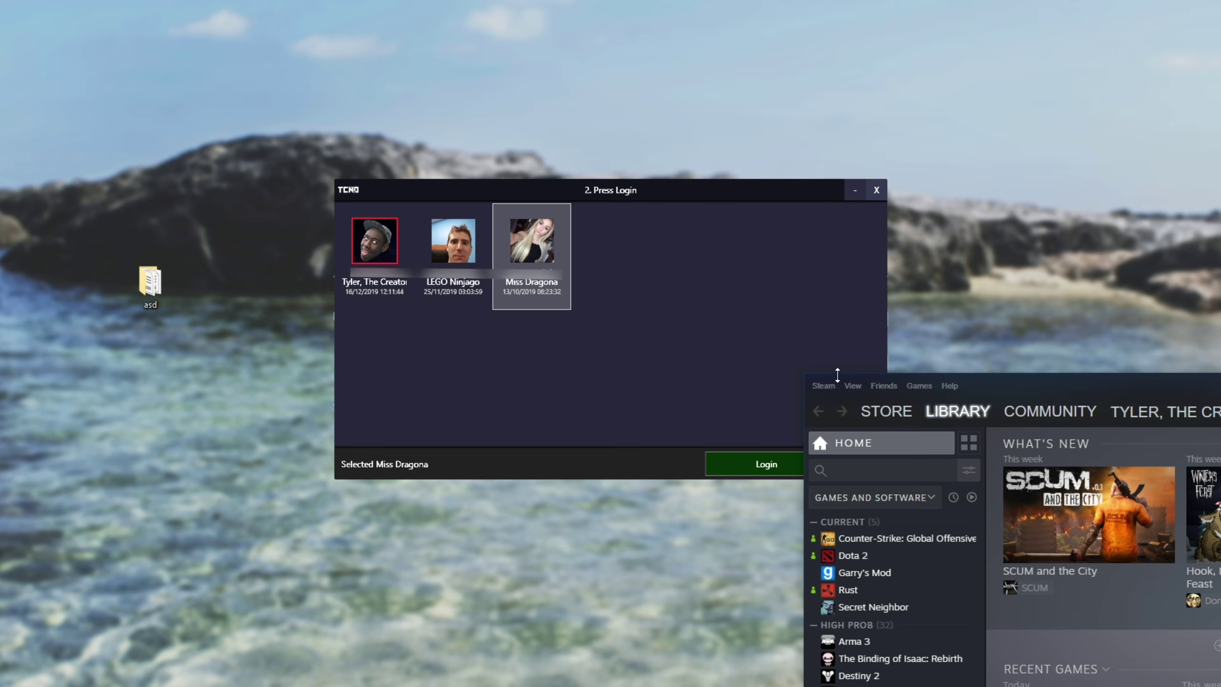
pyautogui.moveTo(805, 374); pyautogui.dragTo(804, 401)
pyautogui.click(604, 321)
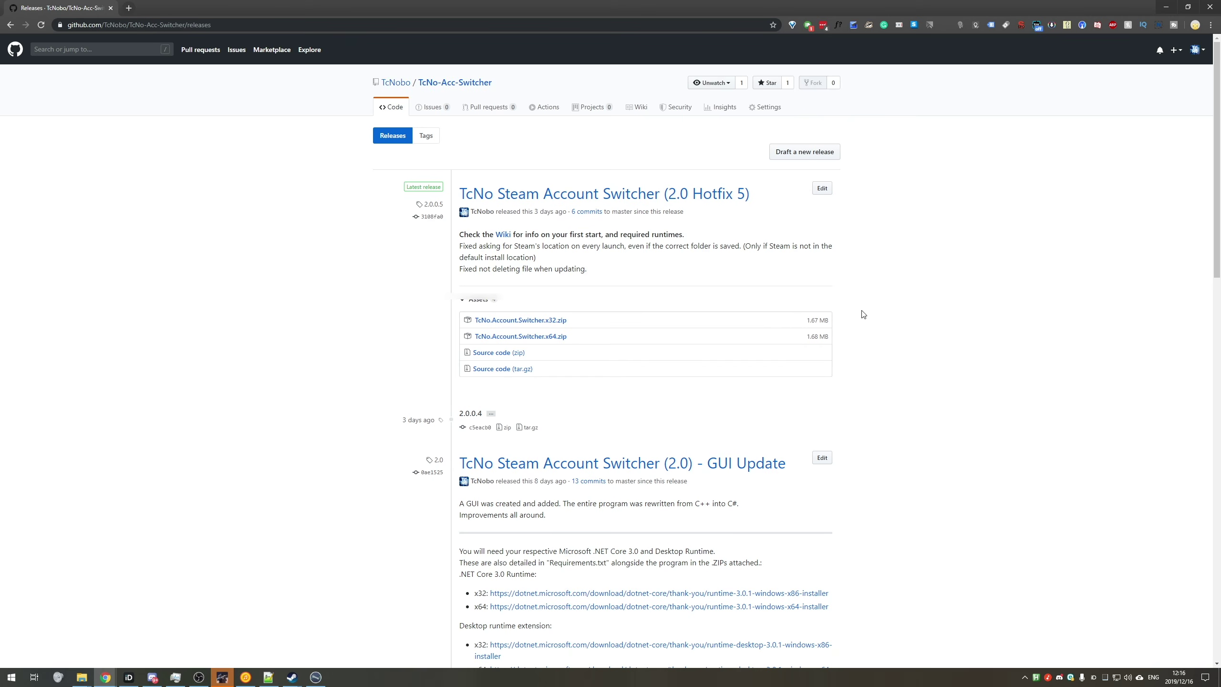
# Return to the TcNo-Acc-Switcher repository's main page and review the README's explanation, required runtimes and screenshots.
pyautogui.hotkey('alt', 'Left')
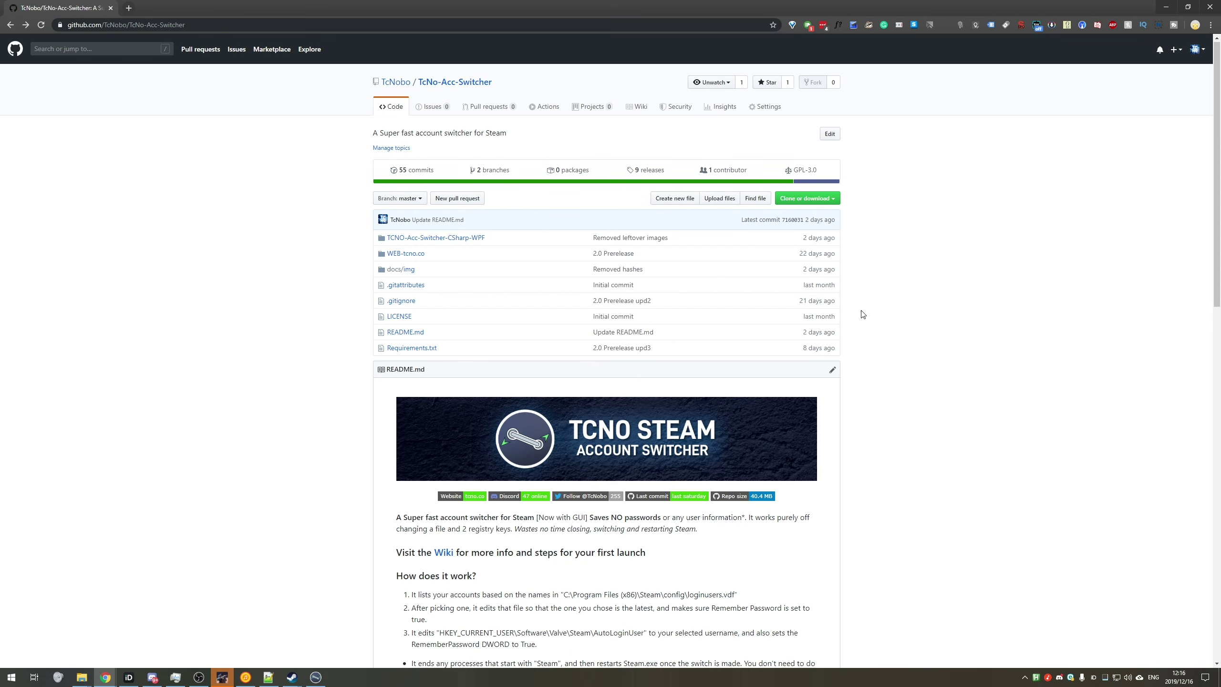
pyautogui.scroll(-5, 796, 304)
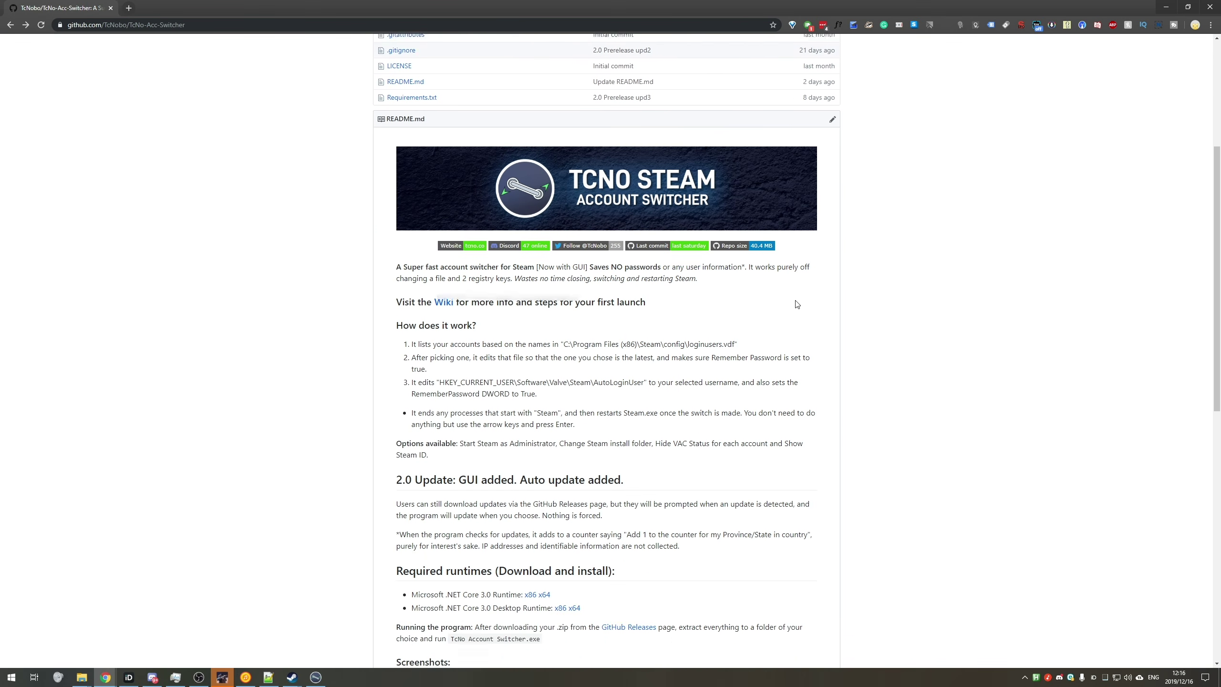
pyautogui.scroll(-9, 796, 304)
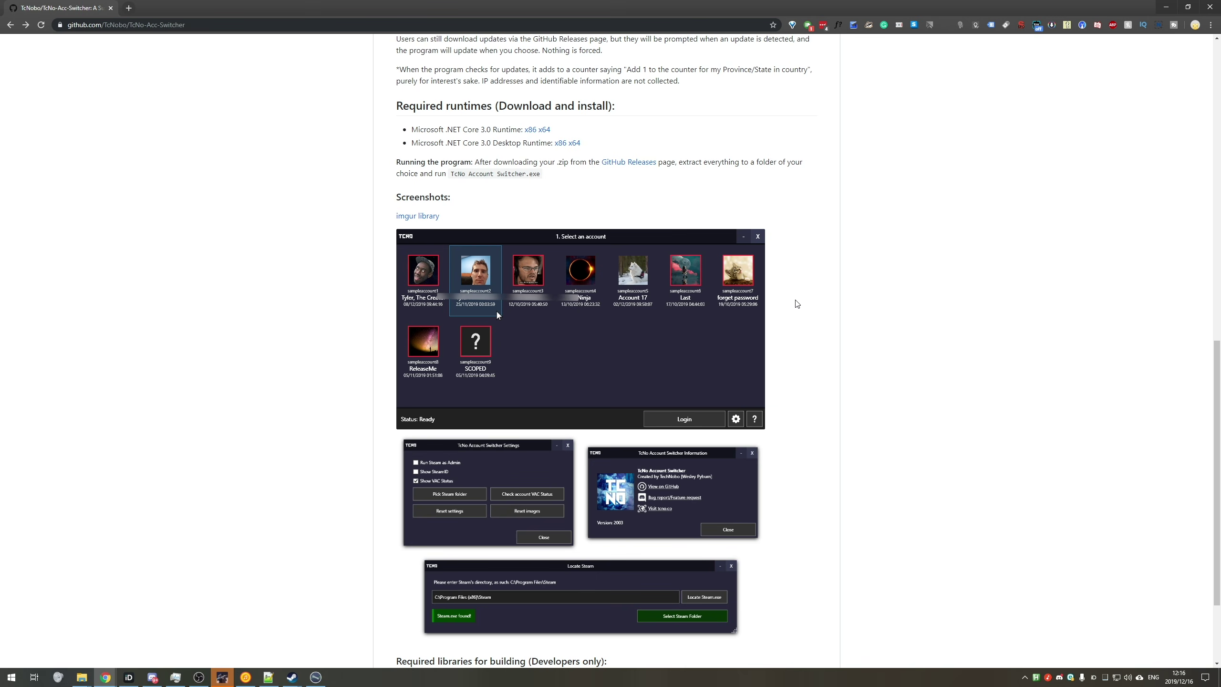
pyautogui.scroll(14, 788, 303)
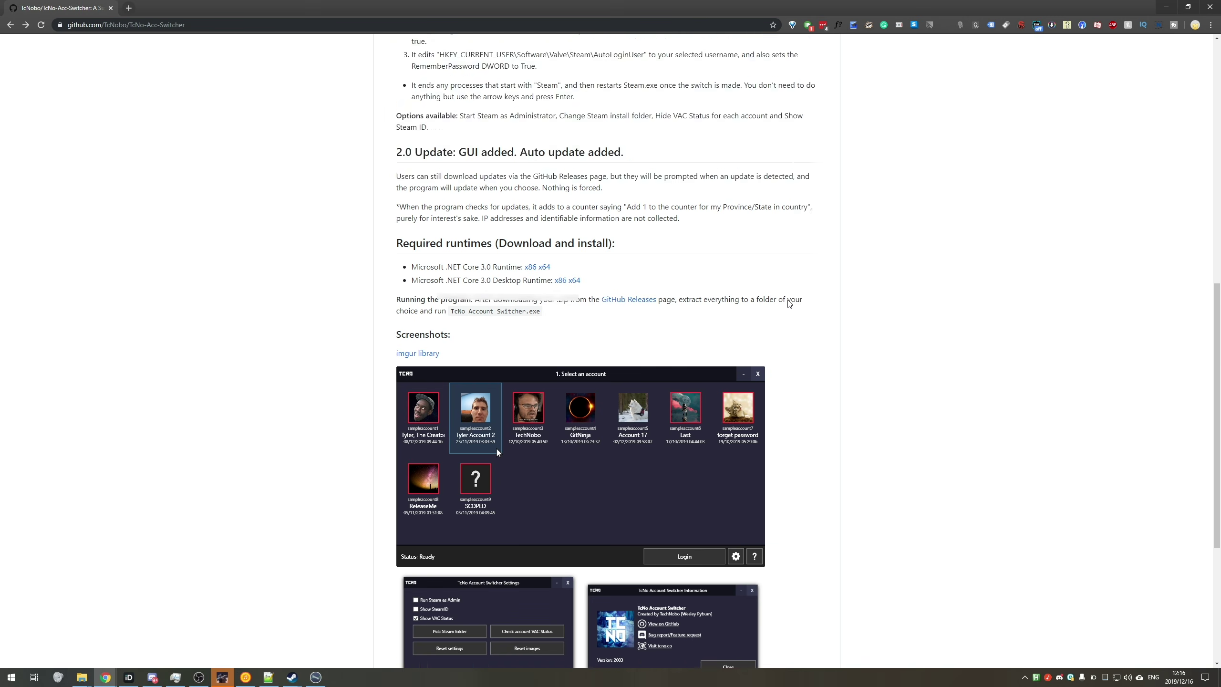